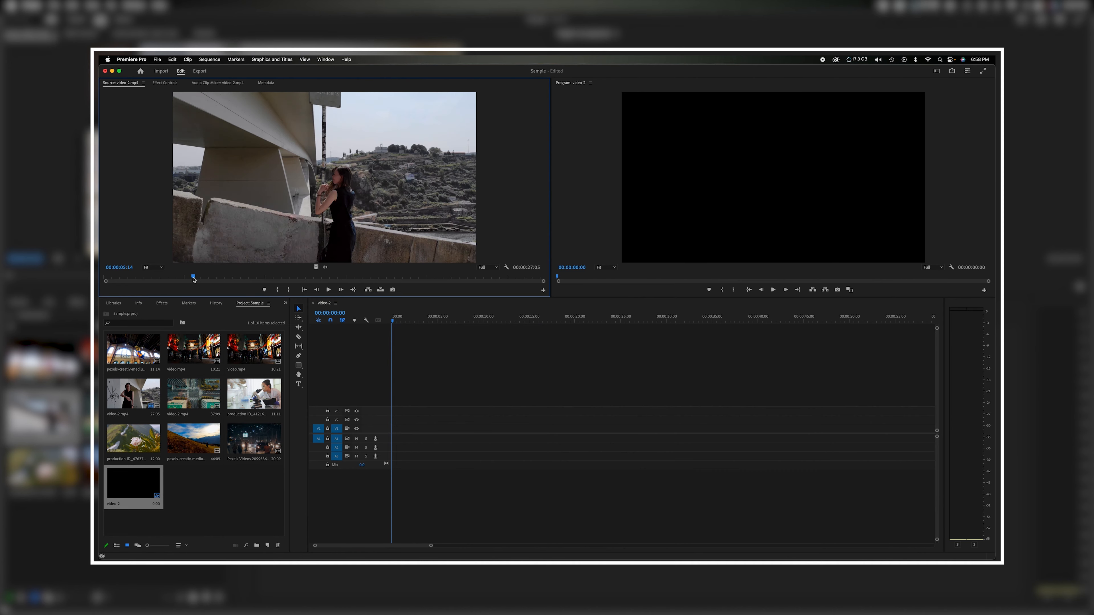
# - Scrub through video-2.mp4 in the Source Monitor, returning to its start and stopping at about 00:00:07:11
pyautogui.press('i')
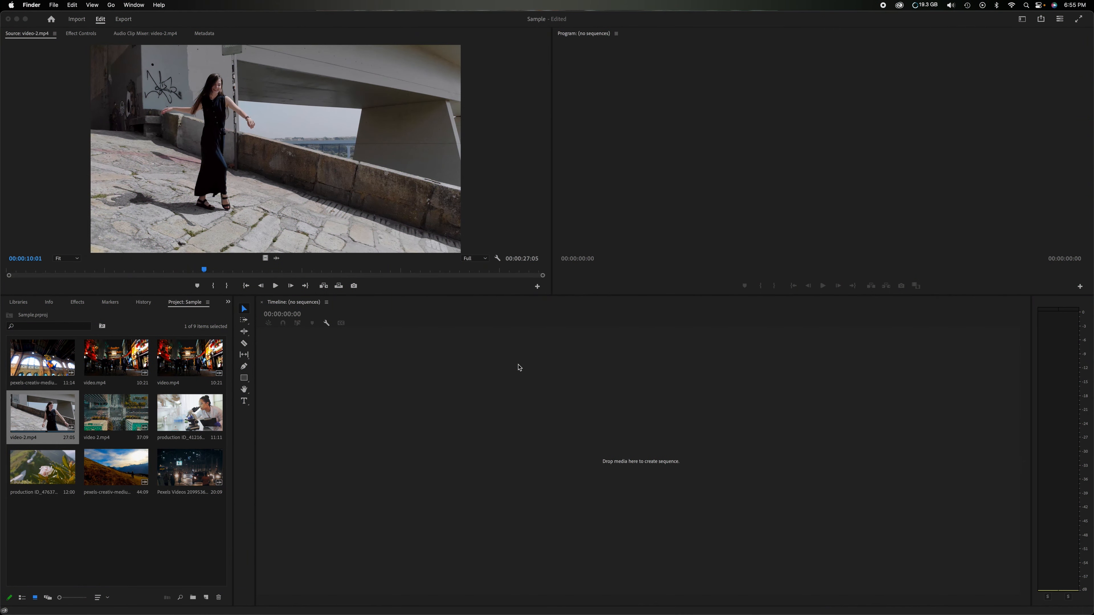
pyautogui.click(499, 144)
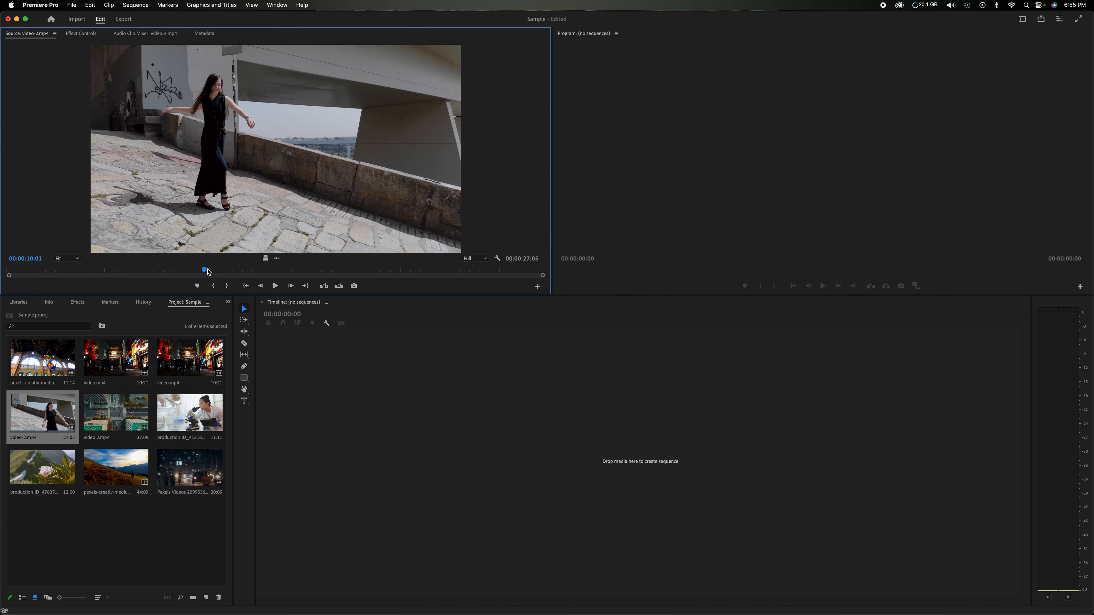
pyautogui.moveTo(206, 272); pyautogui.dragTo(8, 279)
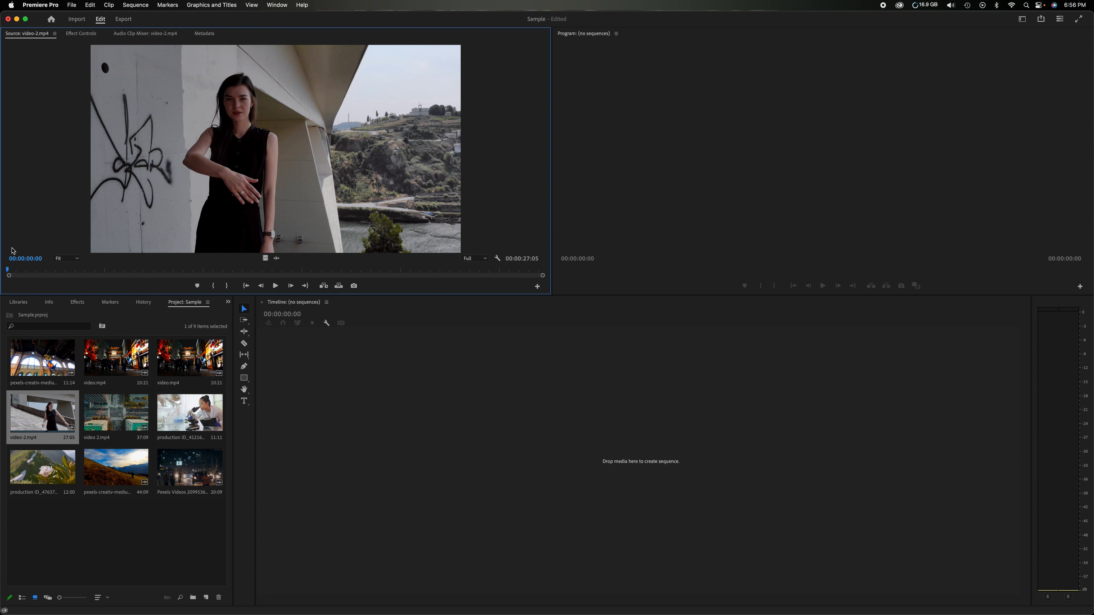
pyautogui.moveTo(9, 272); pyautogui.dragTo(29, 273)
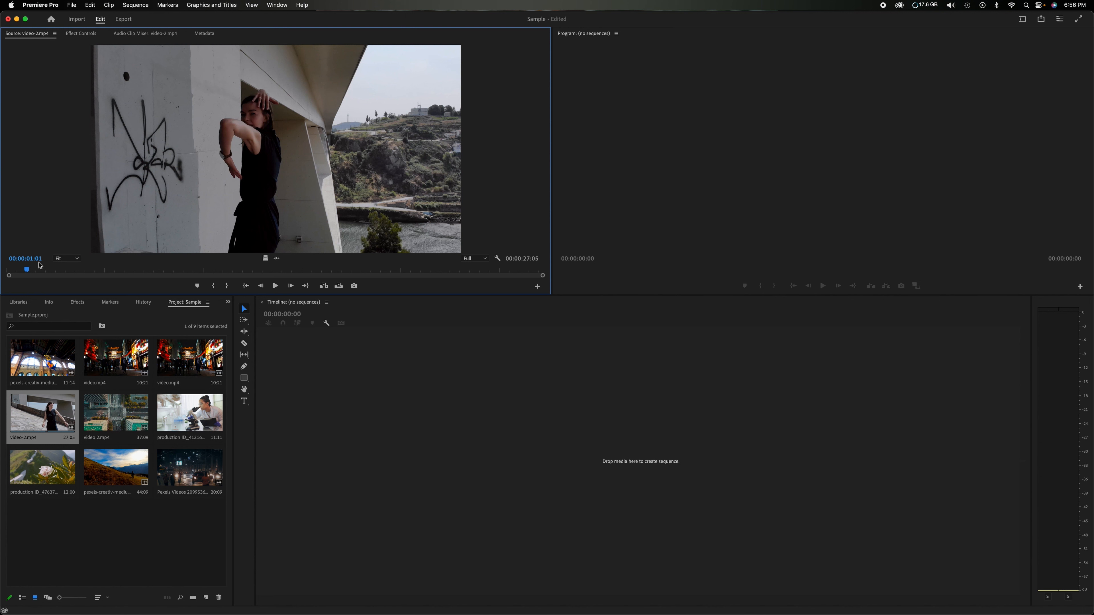
pyautogui.click(288, 272)
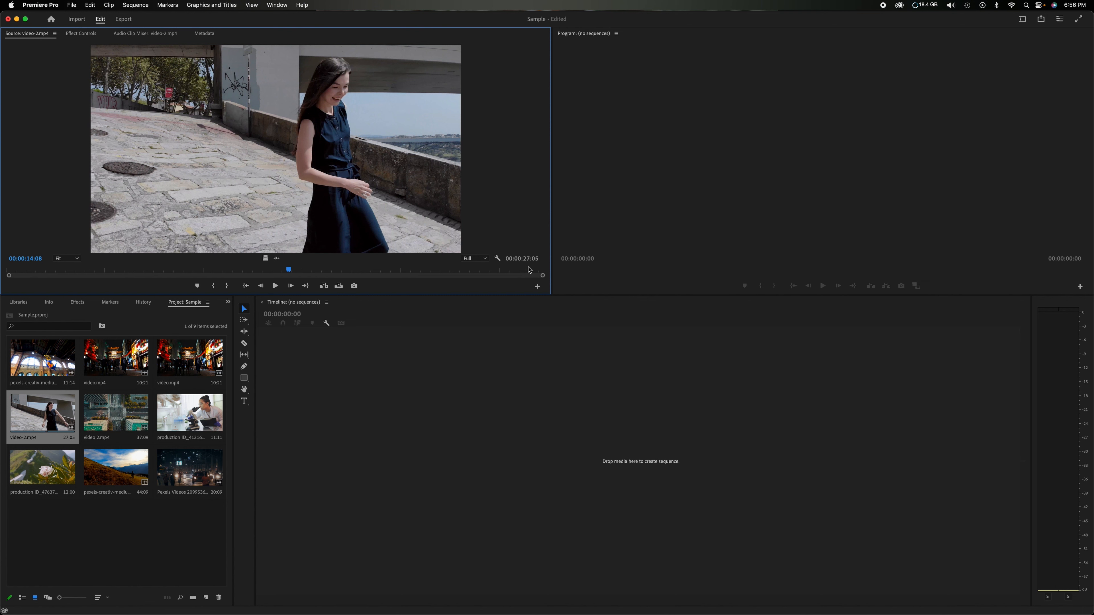
pyautogui.moveTo(327, 276); pyautogui.dragTo(152, 271)
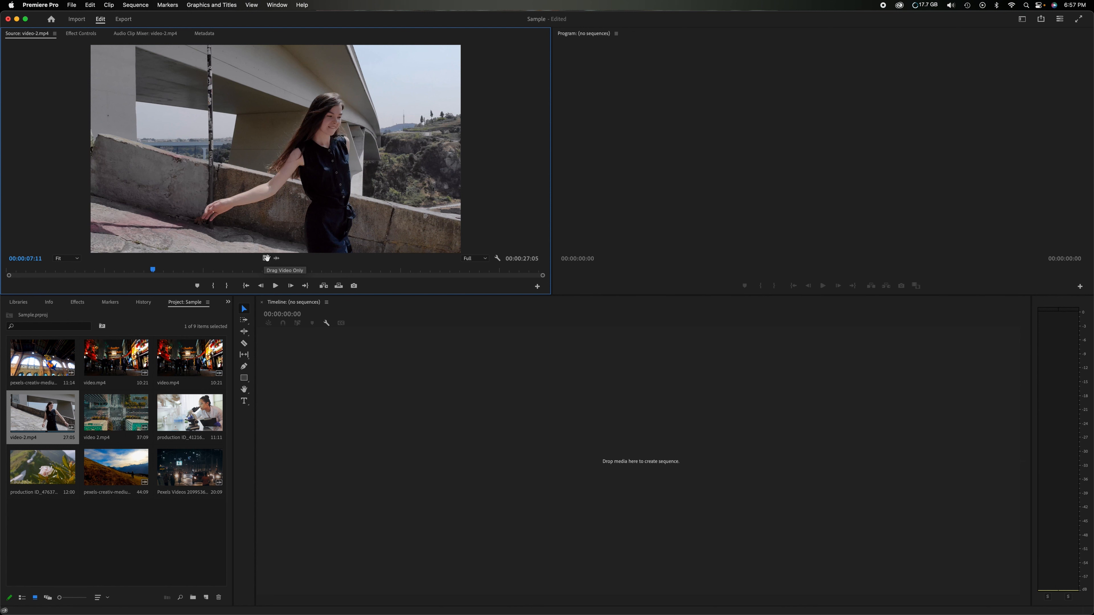
# - Create a sequence by placing only the video of video-2.mp4 on the empty timeline, and delete the clip from it
pyautogui.moveTo(263, 258); pyautogui.dragTo(294, 451)
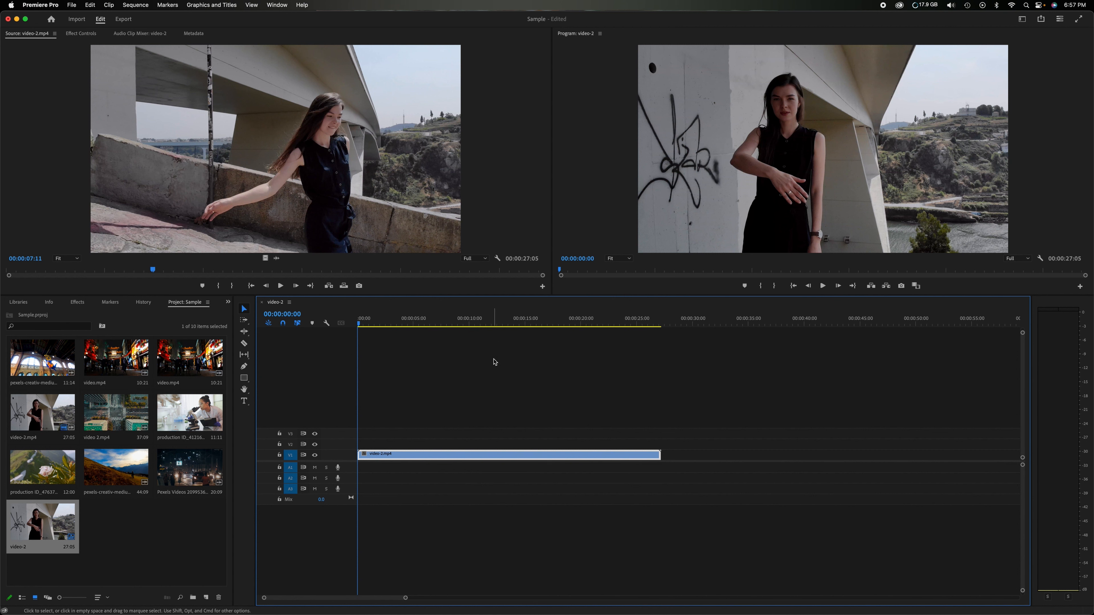
pyautogui.press('Delete')
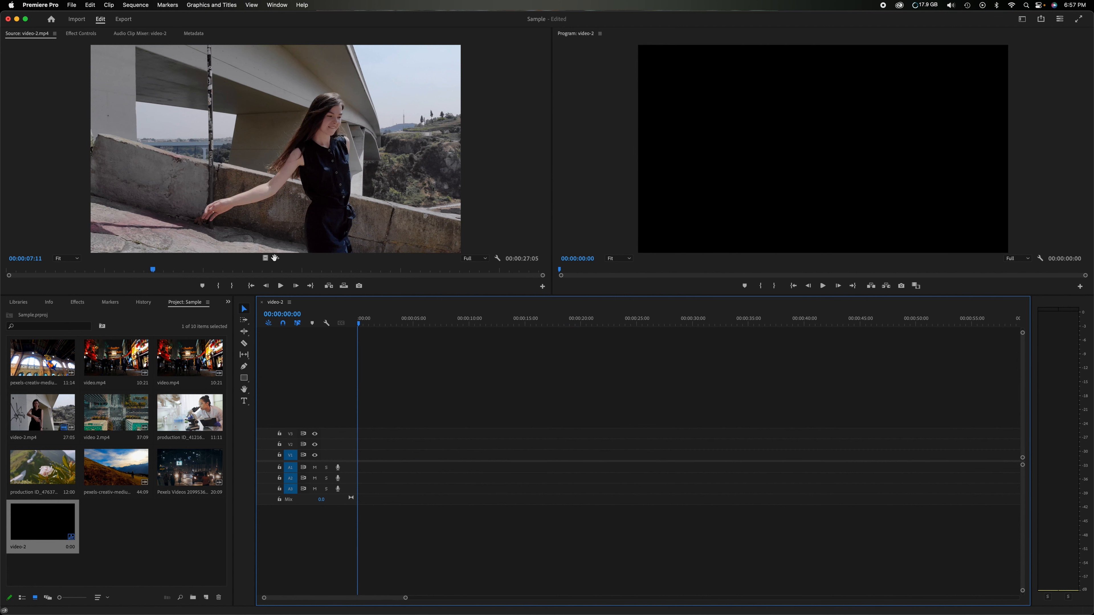
# - Try to place only the audio of video-2.mp4 on the timeline, and undo it
pyautogui.click(277, 260)
pyautogui.moveTo(277, 259); pyautogui.dragTo(354, 470)
pyautogui.press('super+z')
# - Try the Source Monitor's 1/2 and 1/4 playback resolutions while scrubbing the clip, and restore the resolution to Full
pyautogui.click(483, 261)
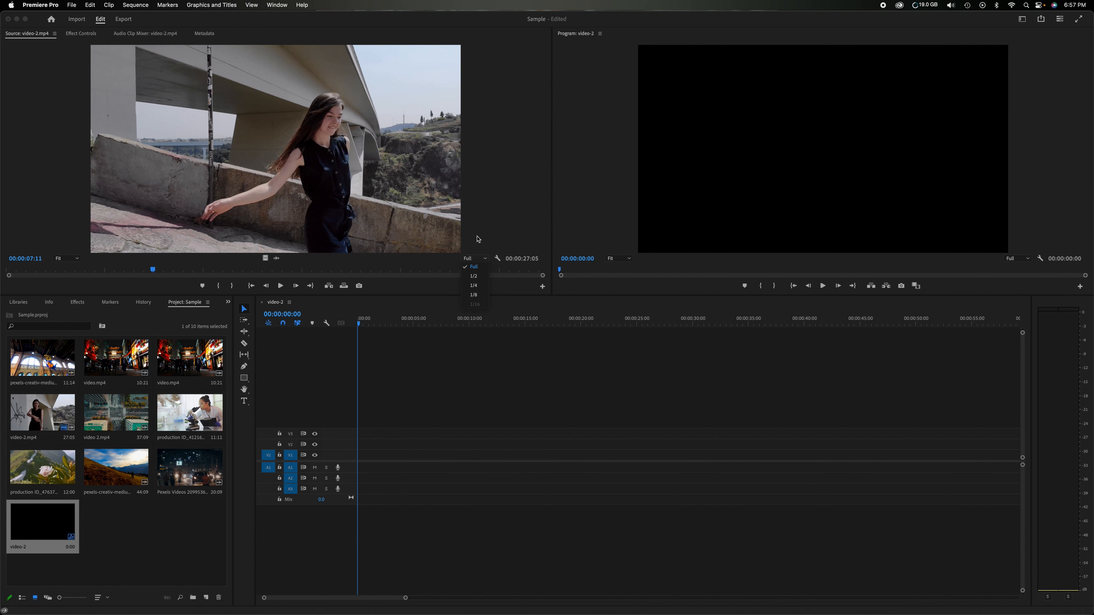
pyautogui.click(478, 276)
pyautogui.click(477, 262)
pyautogui.click(477, 287)
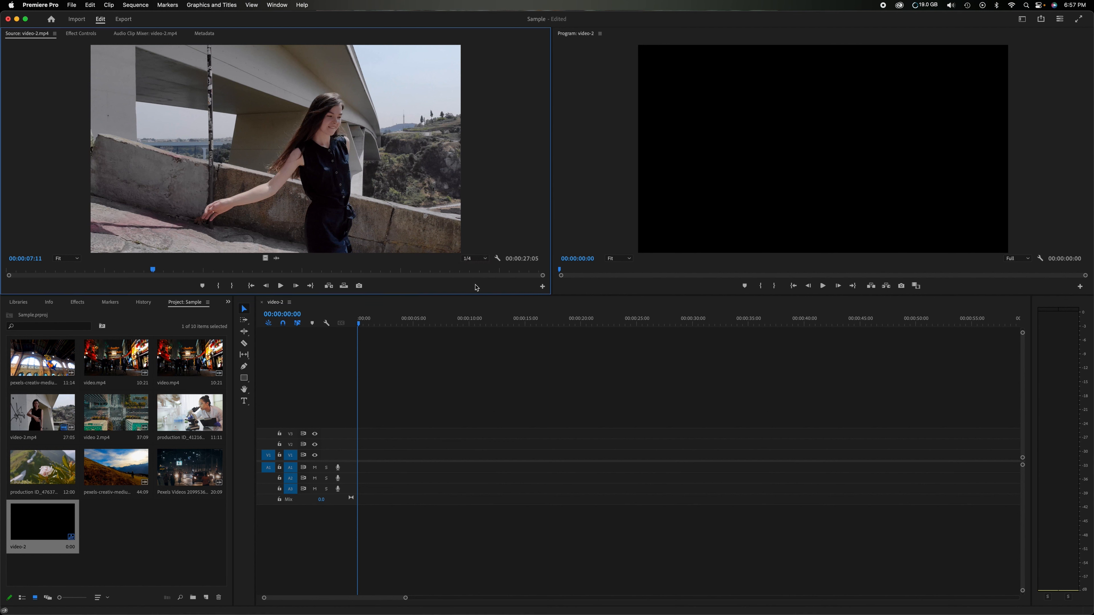
pyautogui.moveTo(187, 271); pyautogui.dragTo(285, 275)
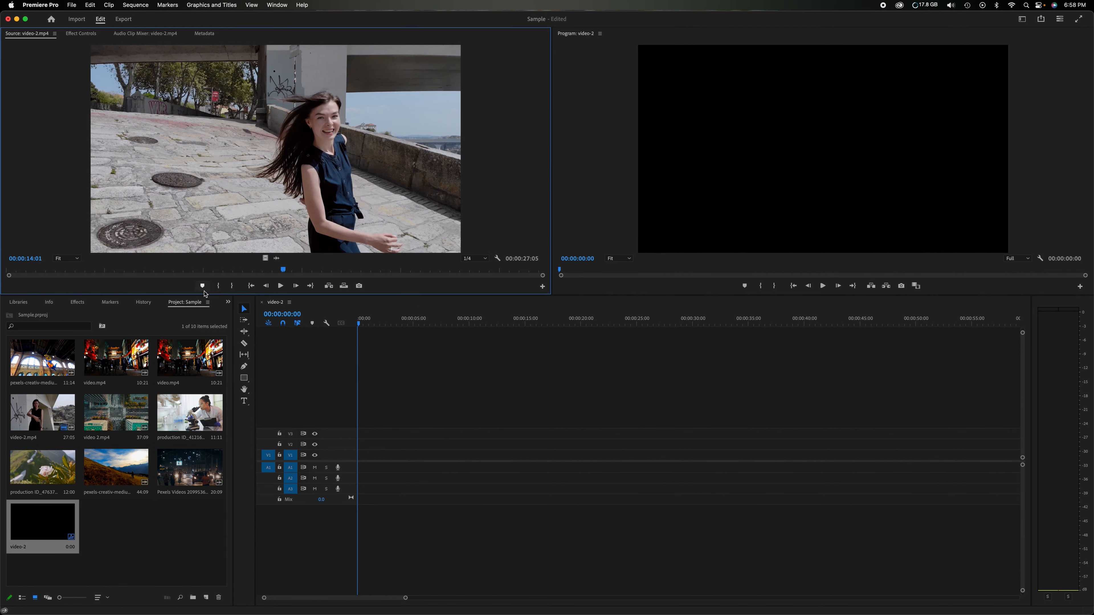
pyautogui.click(474, 258)
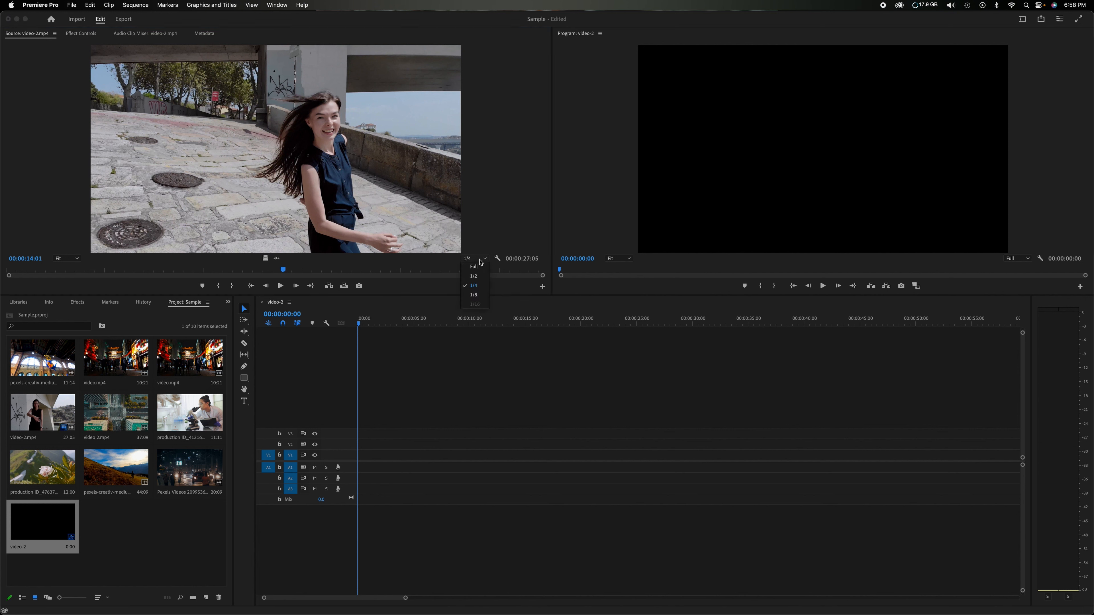
pyautogui.click(477, 269)
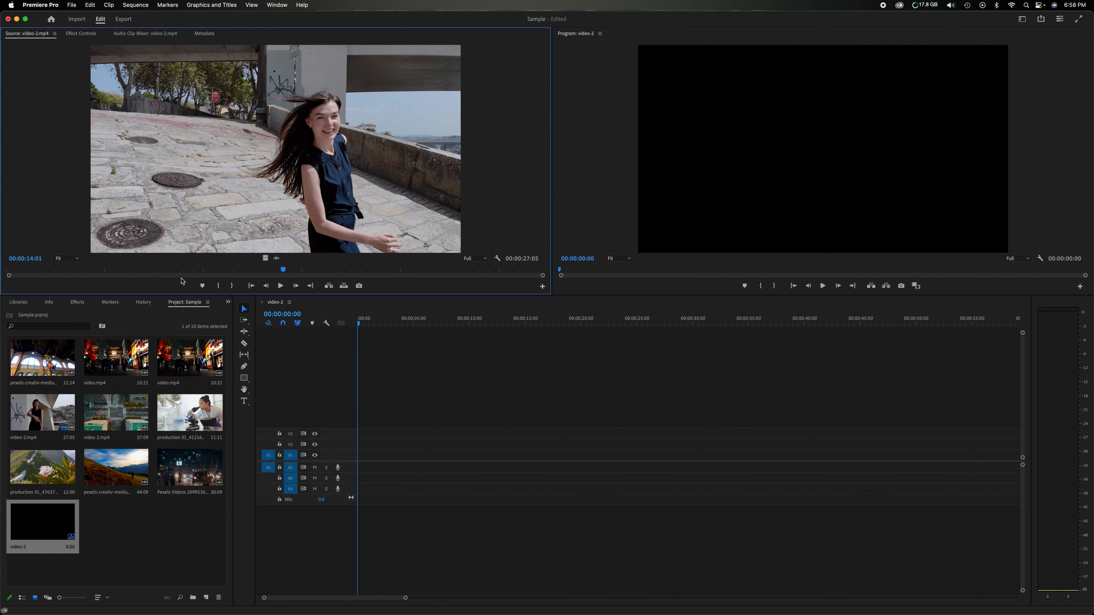
# - Add markers to the source clip at 00:00:04:12 and 00:00:06:06
pyautogui.press('Right')
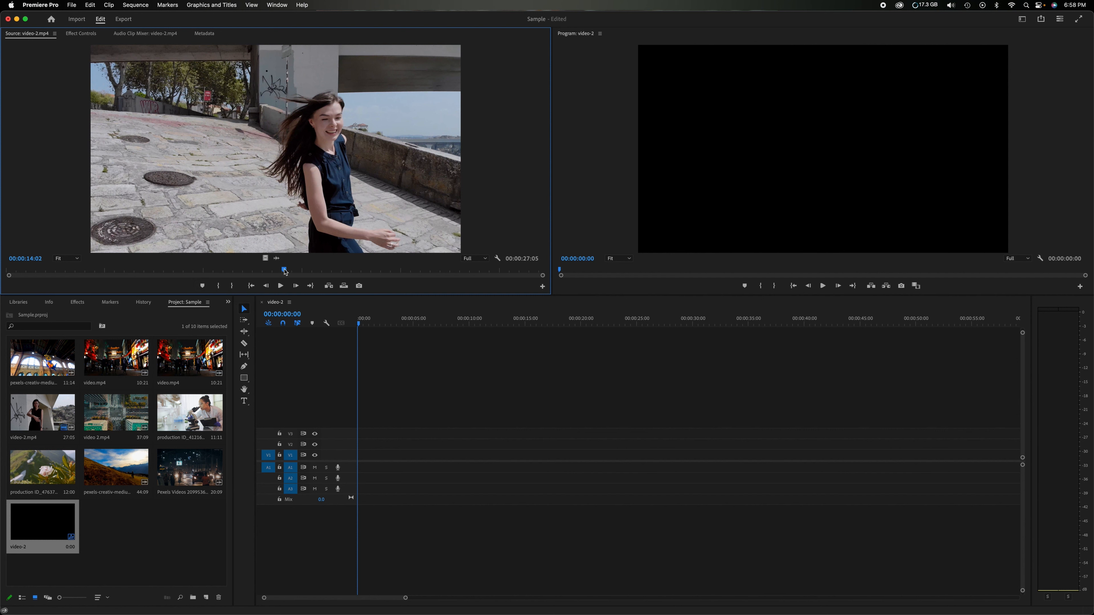
pyautogui.moveTo(284, 270); pyautogui.dragTo(117, 274)
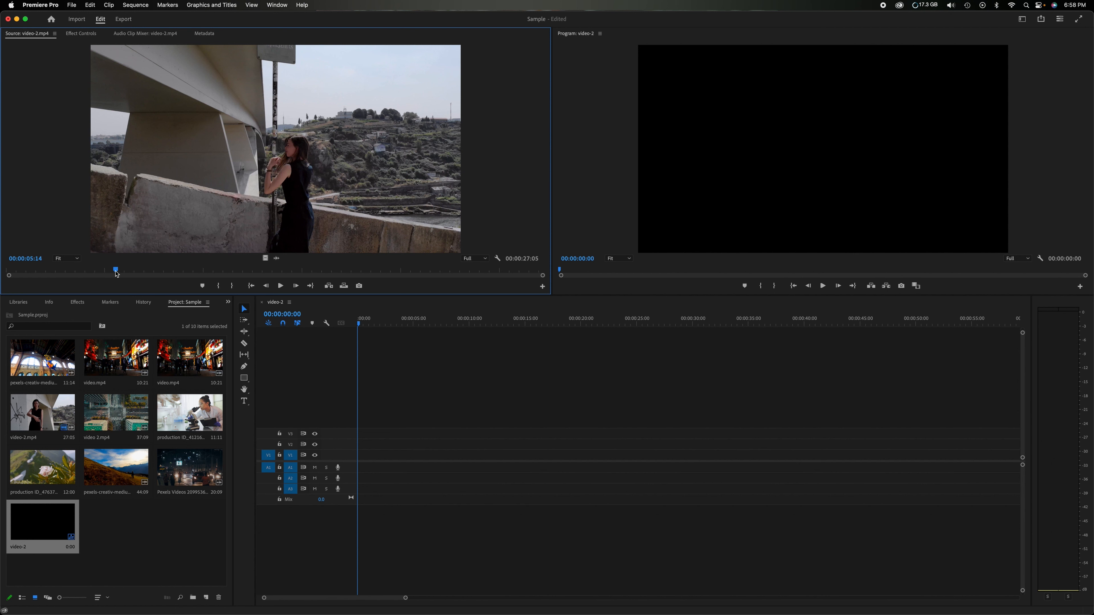
pyautogui.moveTo(116, 273); pyautogui.dragTo(96, 271)
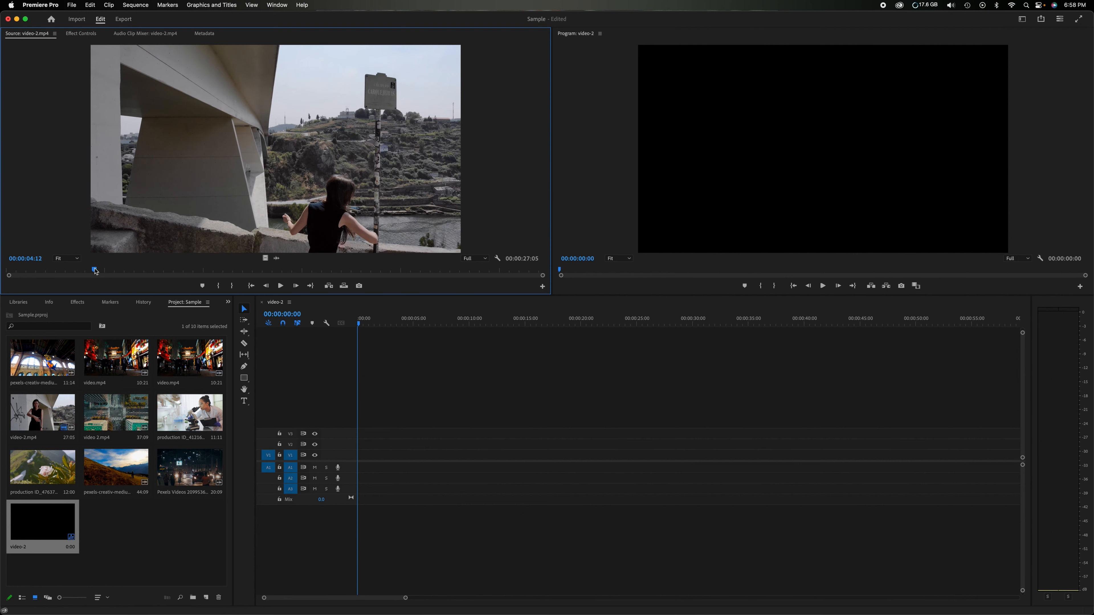
pyautogui.click(202, 285)
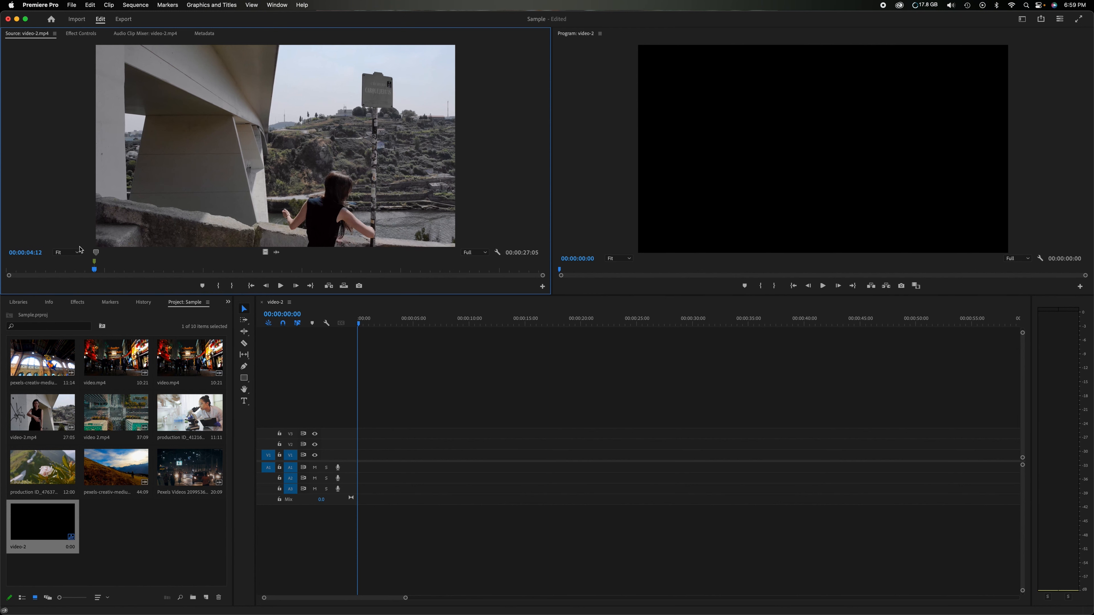
pyautogui.moveTo(95, 274); pyautogui.dragTo(130, 273)
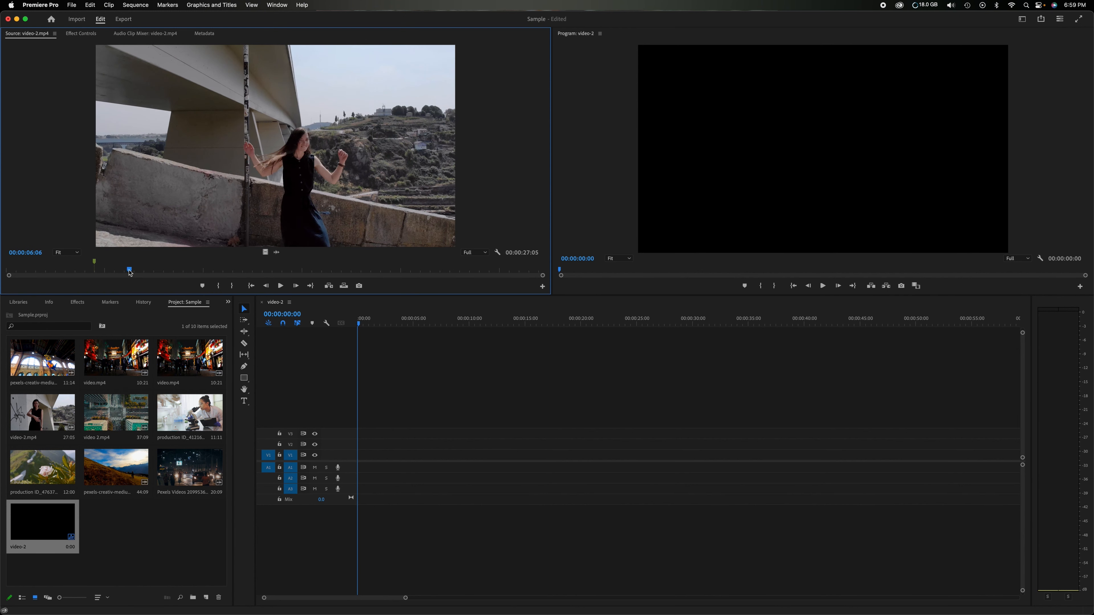
pyautogui.click(201, 286)
# - Add five more markers further along the source clip, and clear all of the clip's markers
pyautogui.moveTo(130, 273); pyautogui.dragTo(391, 271)
pyautogui.press('m')
pyautogui.press('m')
pyautogui.press('m')
pyautogui.press('m')
pyautogui.press('m')
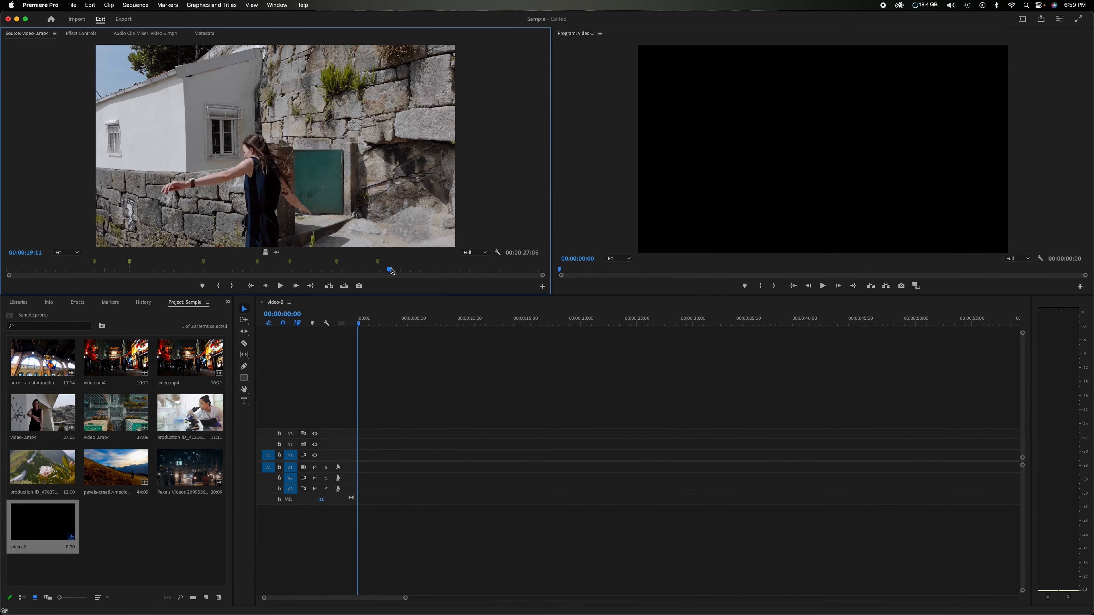
pyautogui.rightClick(378, 265)
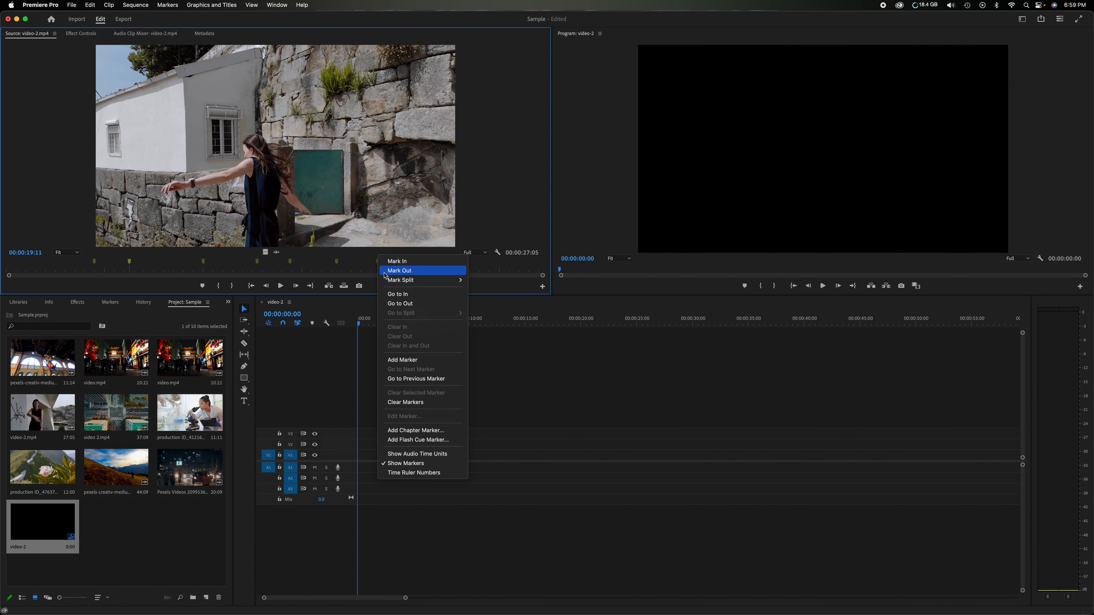
pyautogui.click(397, 402)
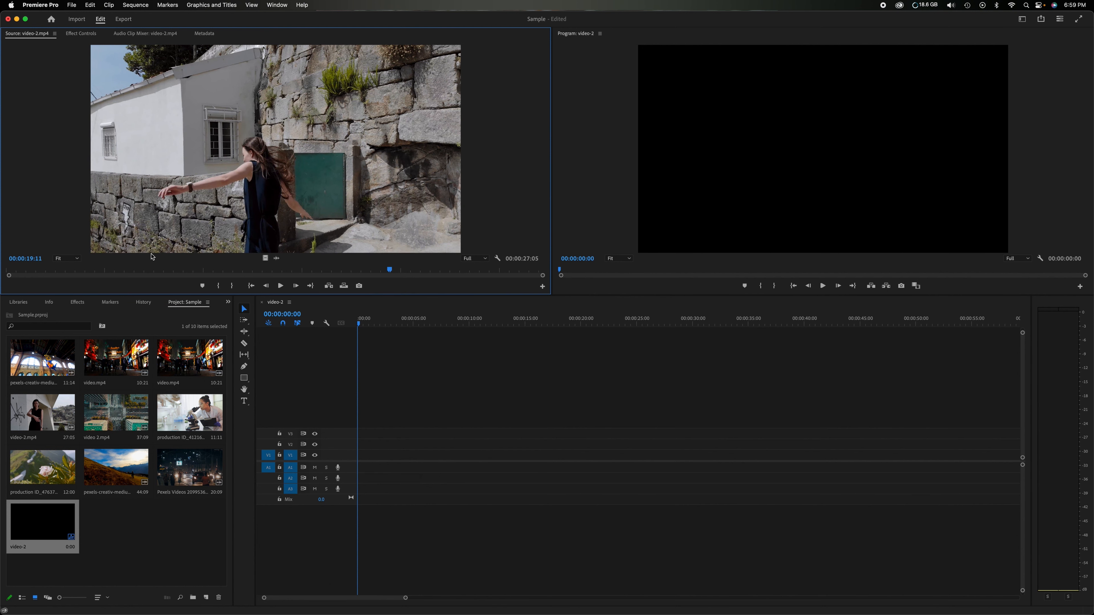
# - Mark the source clip's In point at 00:00:07:12 and its Out point at 00:00:16:10
pyautogui.click(175, 271)
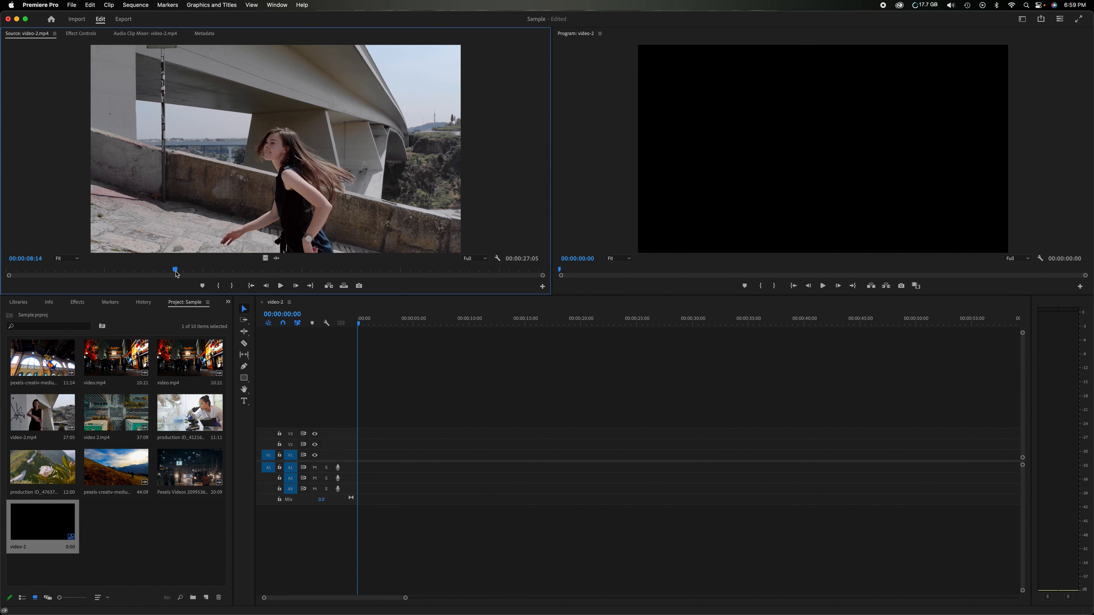
pyautogui.moveTo(177, 274); pyautogui.dragTo(162, 269)
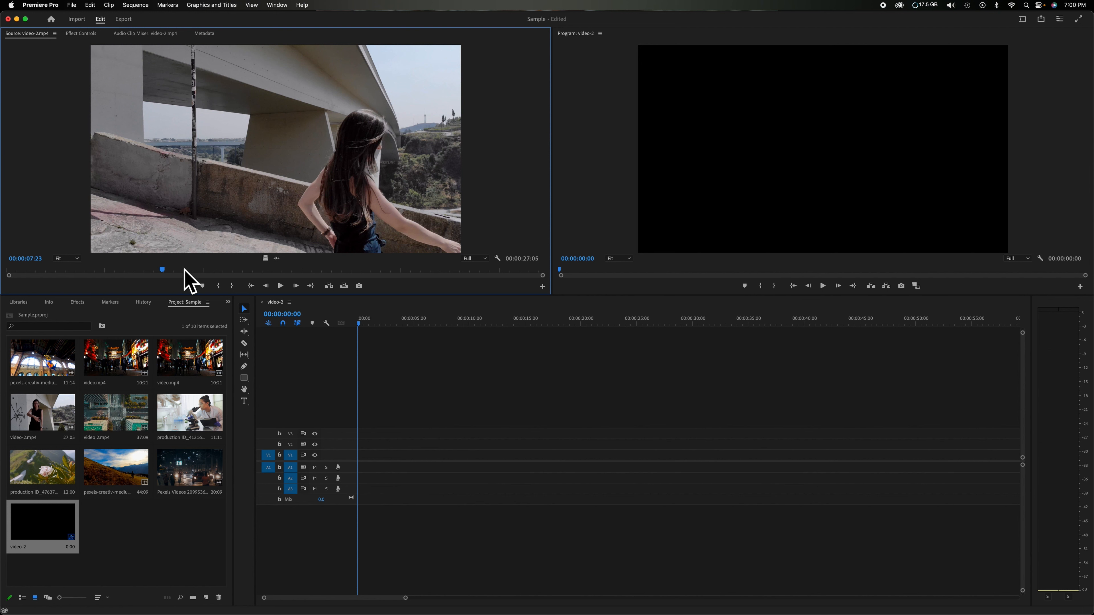
pyautogui.moveTo(162, 270); pyautogui.dragTo(156, 272)
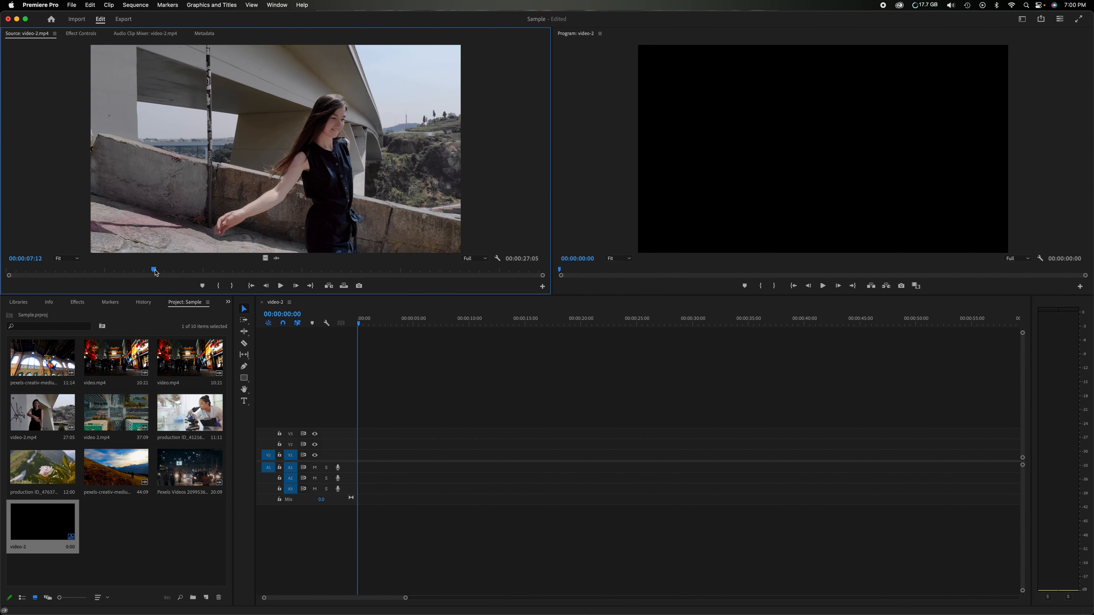
pyautogui.click(219, 285)
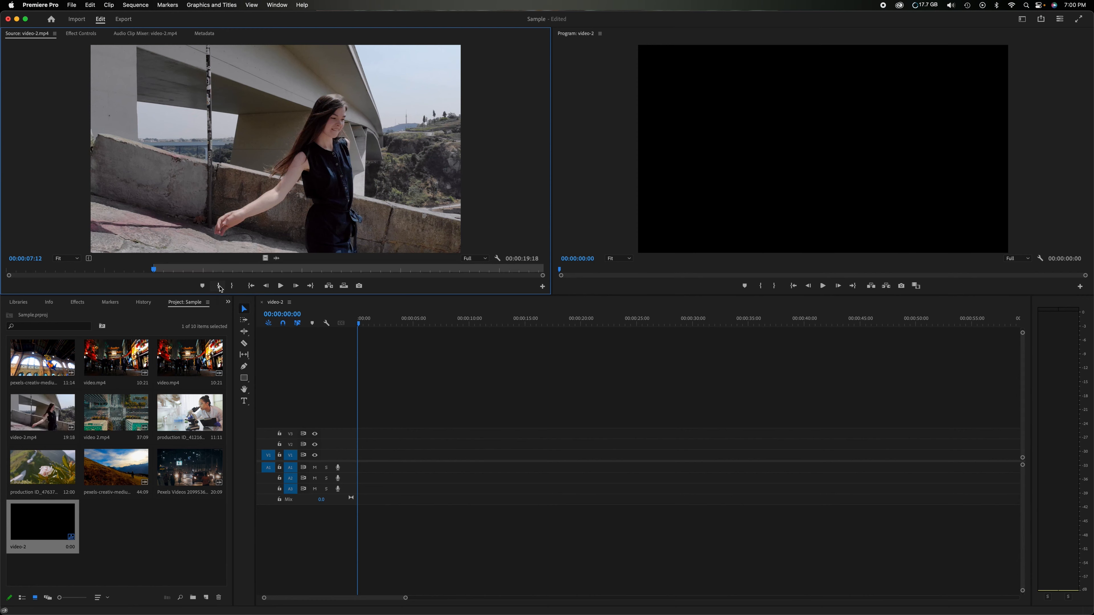
pyautogui.moveTo(154, 272); pyautogui.dragTo(330, 271)
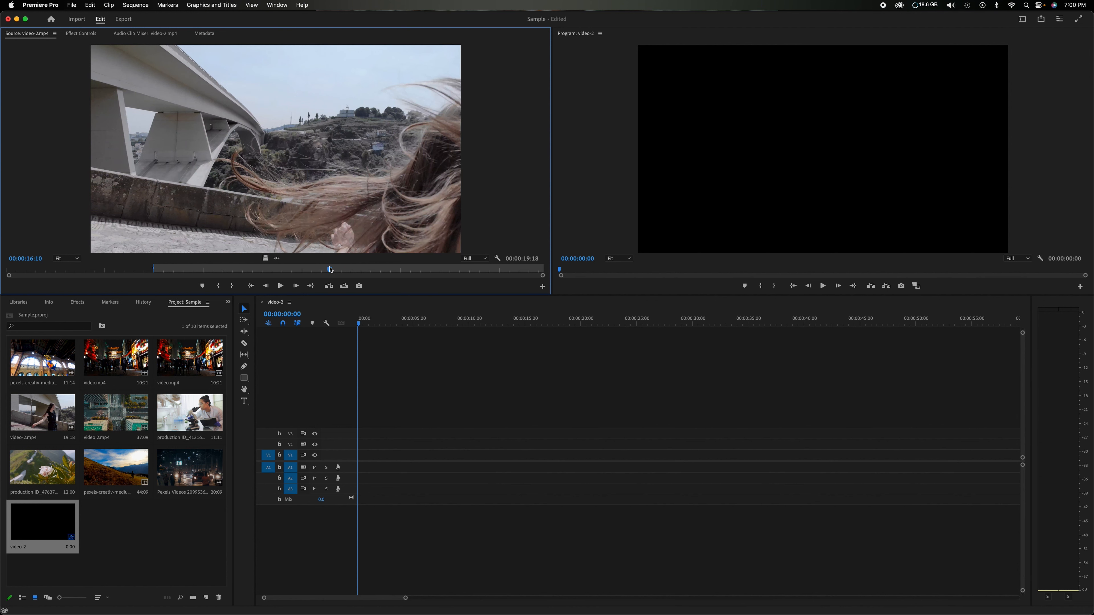
pyautogui.click(232, 286)
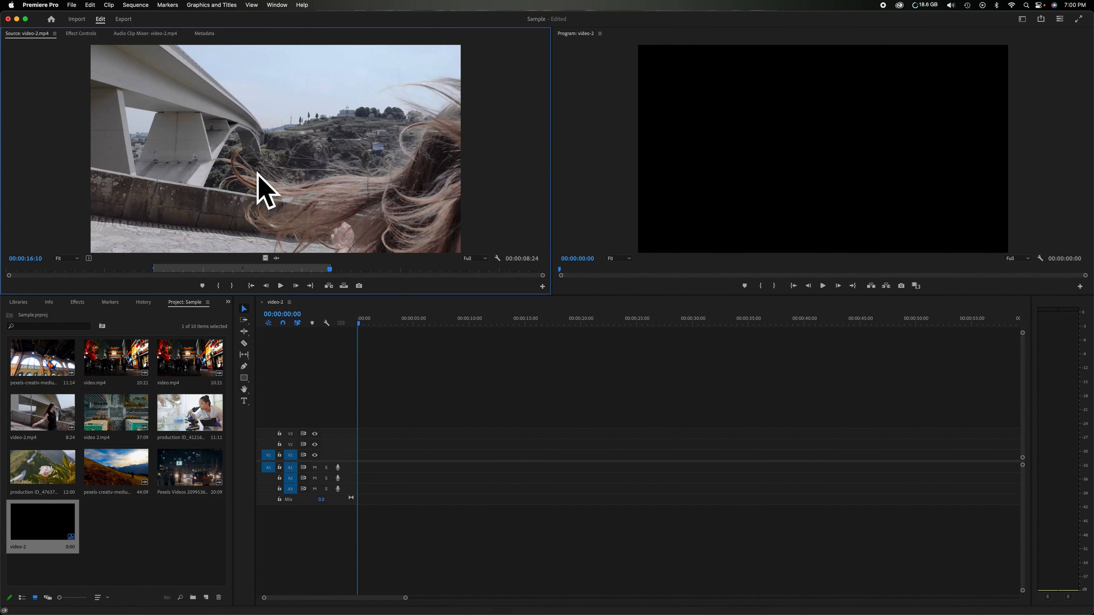
# - Place the marked range of video-2.mp4 at the start of the timeline, and undo the placement
pyautogui.moveTo(399, 251); pyautogui.dragTo(359, 459)
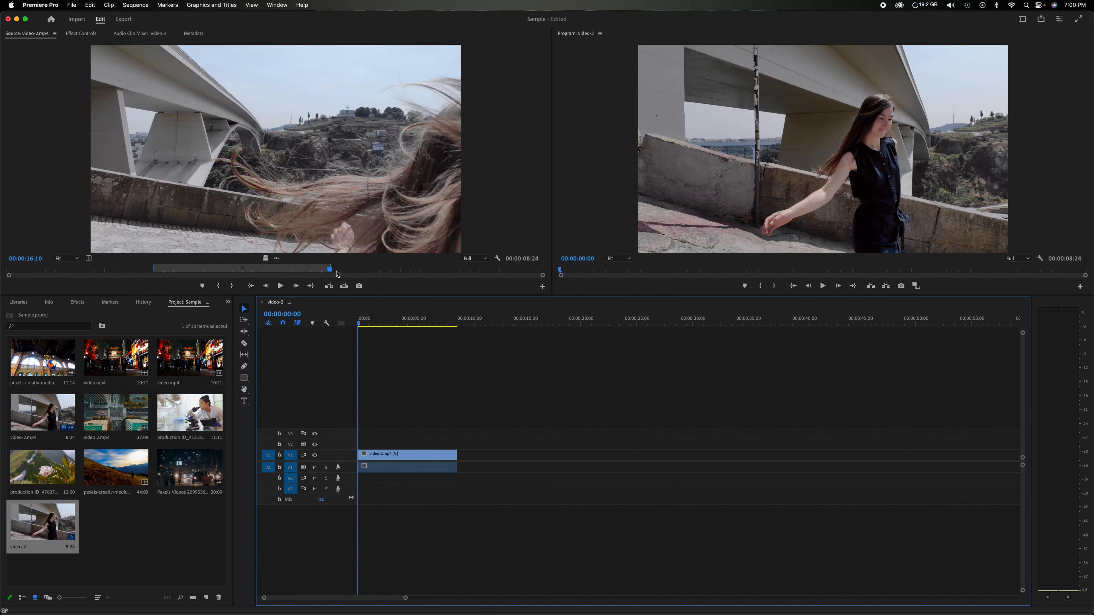
pyautogui.press('super+z')
# - Mark the source clip's Out point at 00:00:19:05, and replace it with an Out point at 00:00:15:22
pyautogui.moveTo(331, 266); pyautogui.dragTo(388, 272)
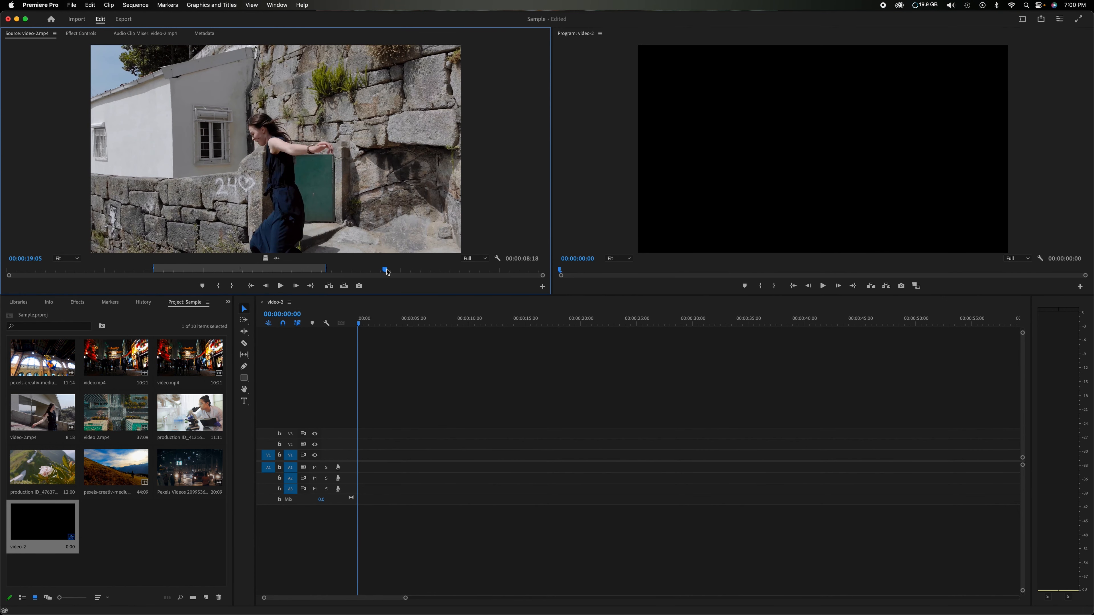
pyautogui.press('o')
pyautogui.moveTo(388, 271); pyautogui.dragTo(319, 271)
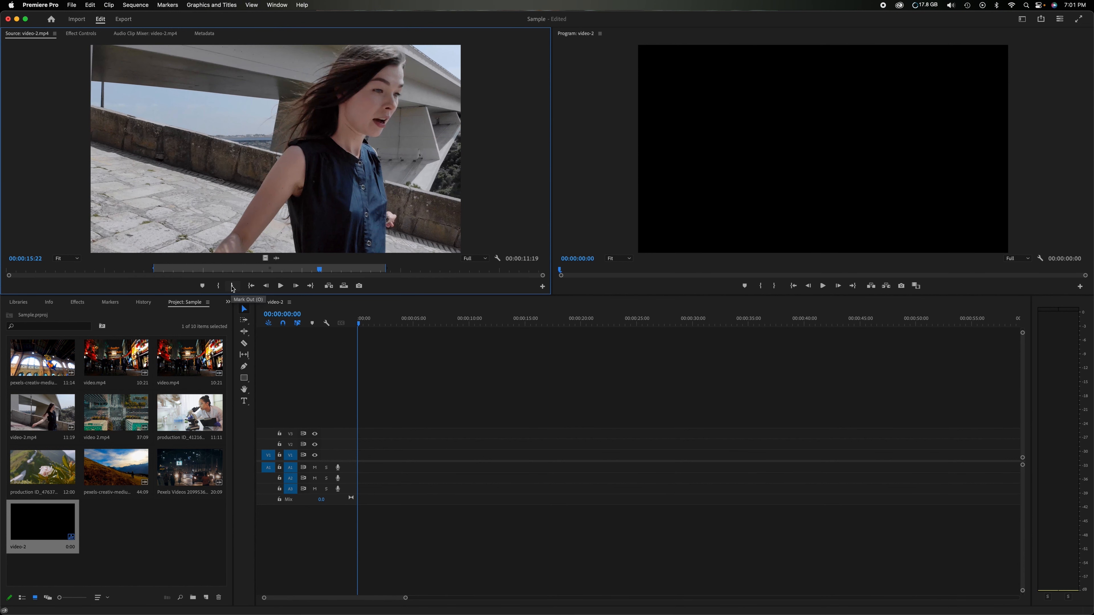
pyautogui.click(233, 286)
# - Scrub the source clip past its marked range, and jump the playhead to the In point and to the Out point
pyautogui.click(322, 270)
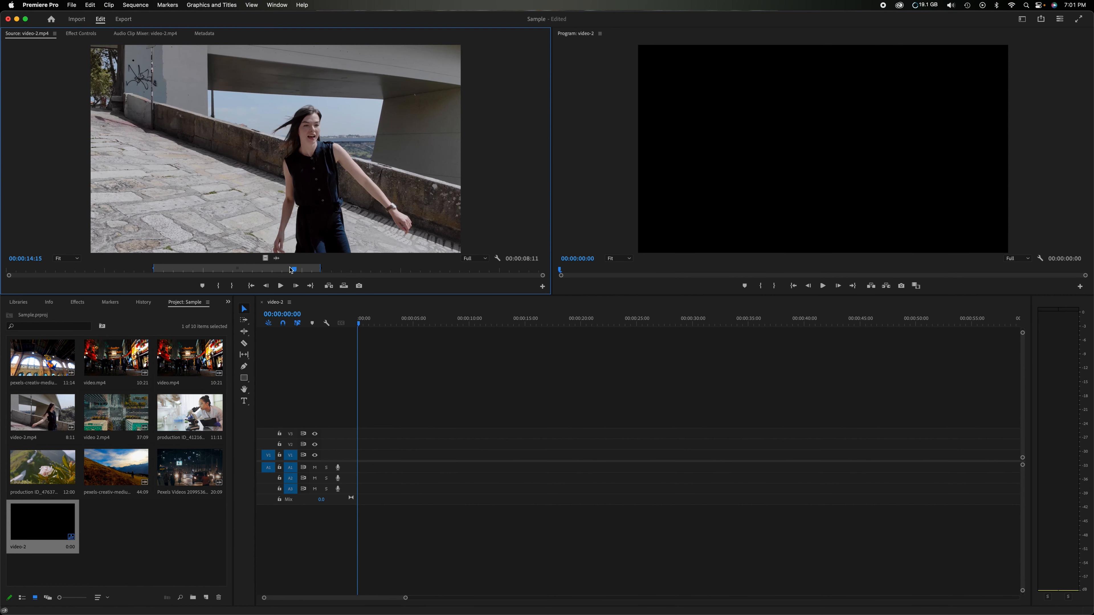
pyautogui.moveTo(174, 271); pyautogui.dragTo(356, 271)
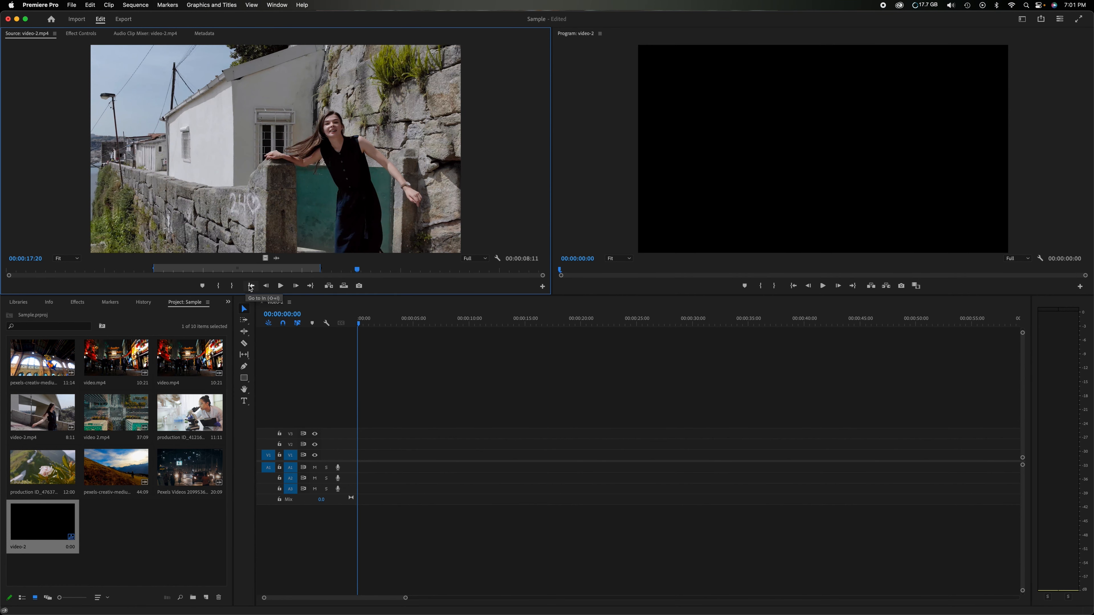
pyautogui.click(251, 287)
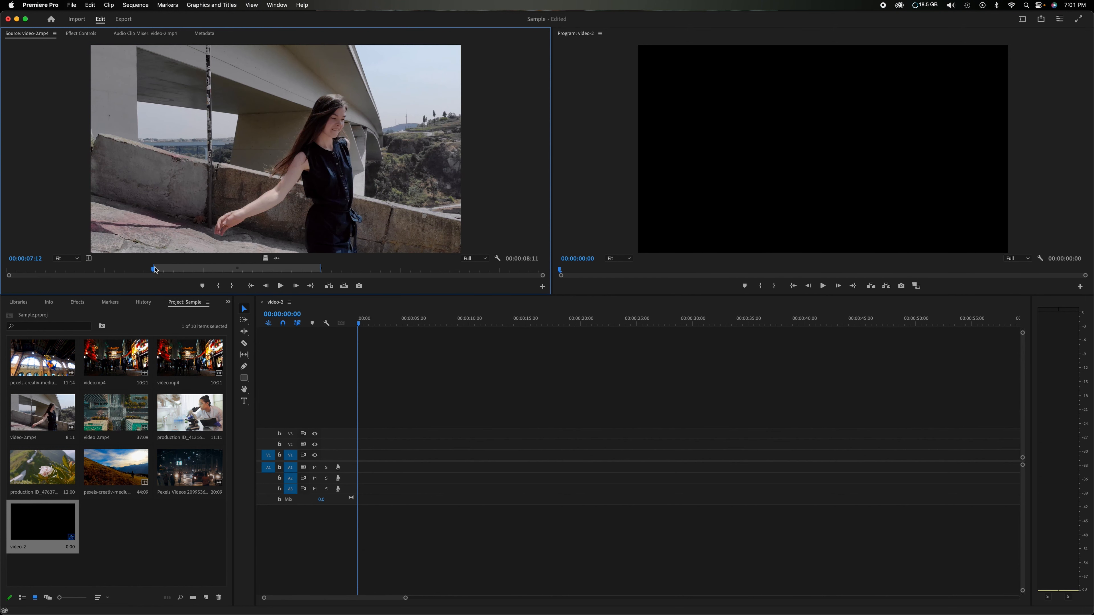
pyautogui.click(311, 286)
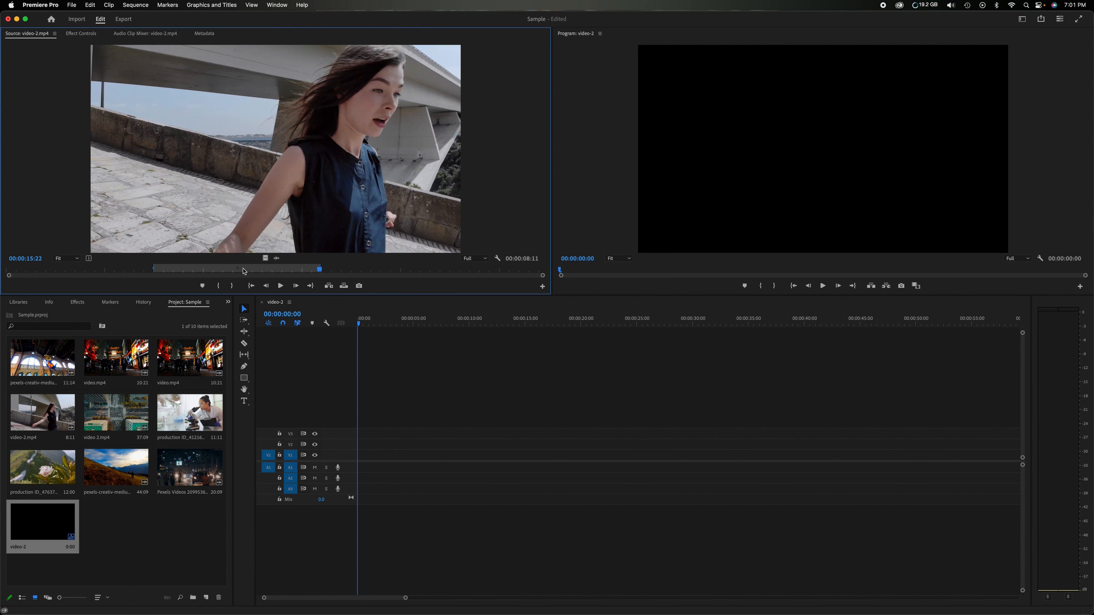
# - Shift the source clip's whole In to Out range slightly later without altering its duration
pyautogui.moveTo(238, 268)
pyautogui.mouseDown()
pyautogui.moveTo(262, 269)
pyautogui.moveTo(247, 269)
pyautogui.mouseUp()
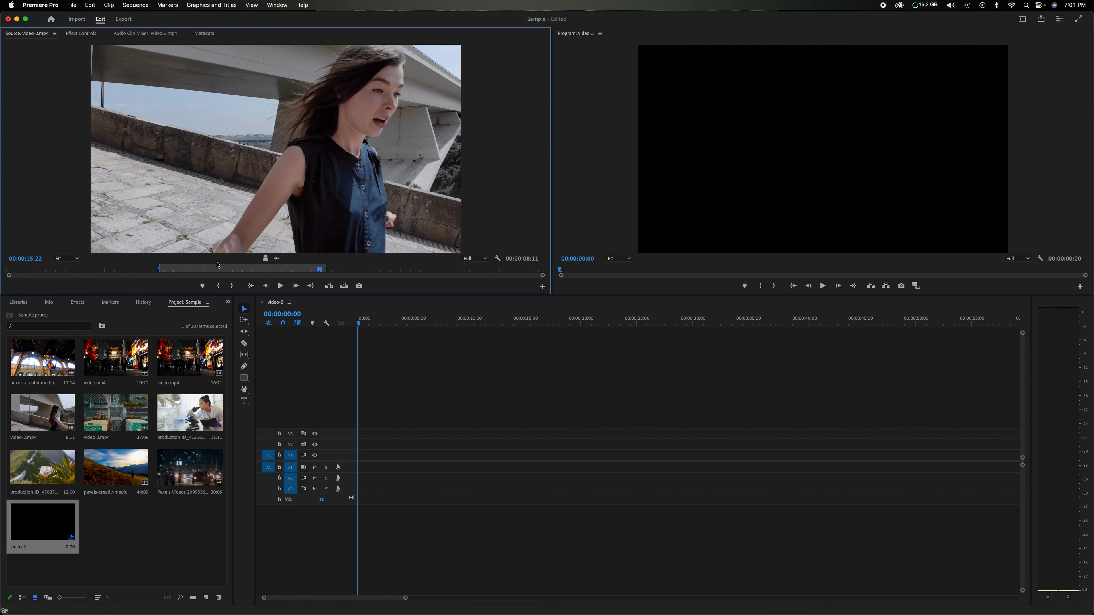
# - Clear both the In and Out points from the source clip
pyautogui.moveTo(247, 269)
pyautogui.mouseDown()
pyautogui.moveTo(333, 269)
pyautogui.moveTo(247, 269)
pyautogui.mouseUp()
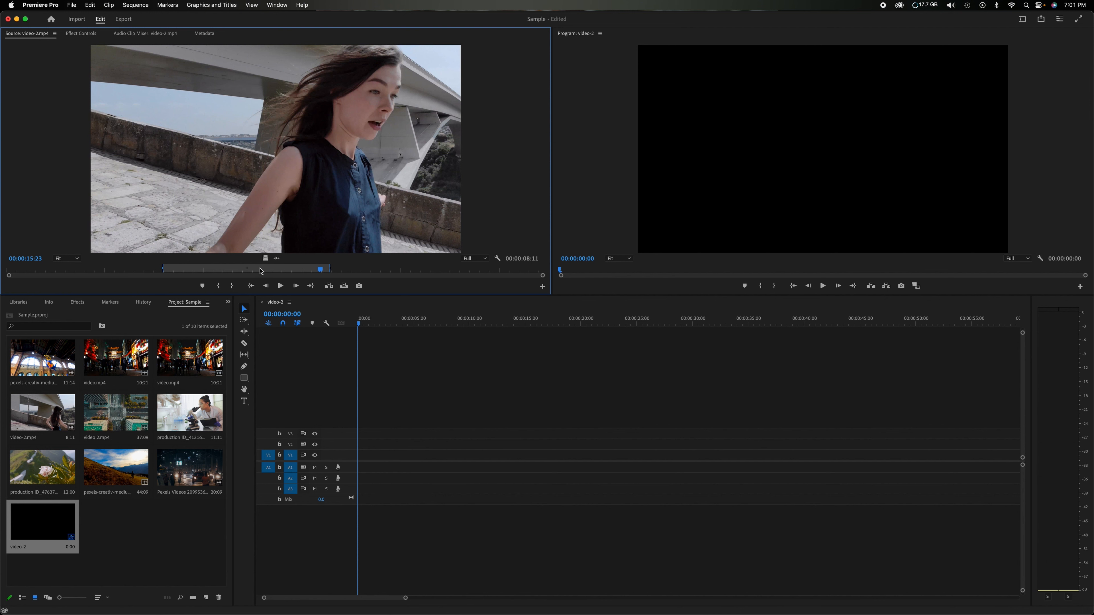
pyautogui.rightClick(261, 271)
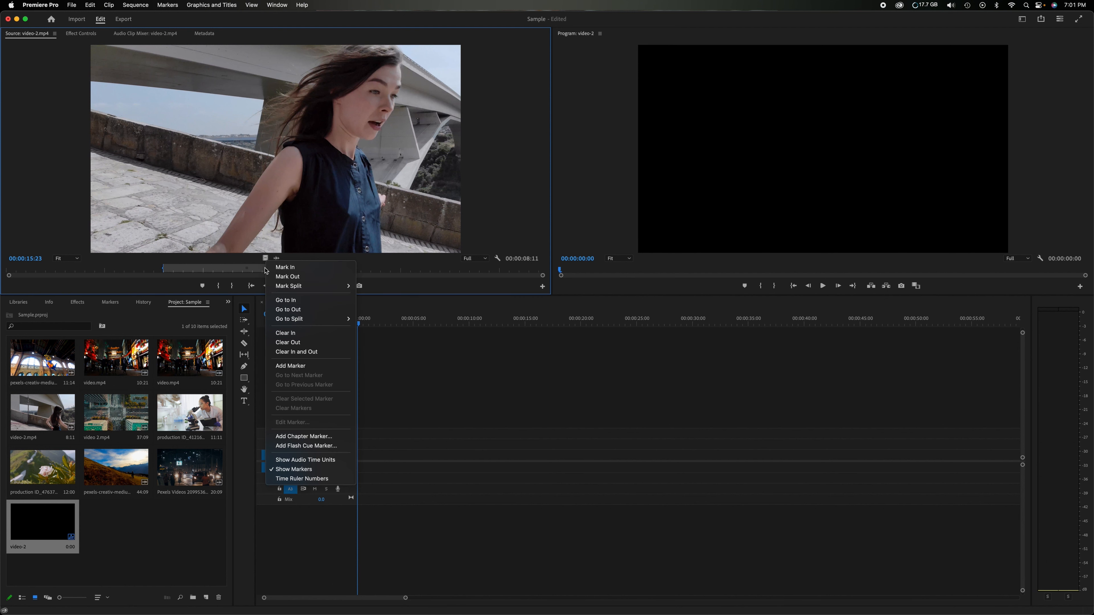
pyautogui.click(295, 352)
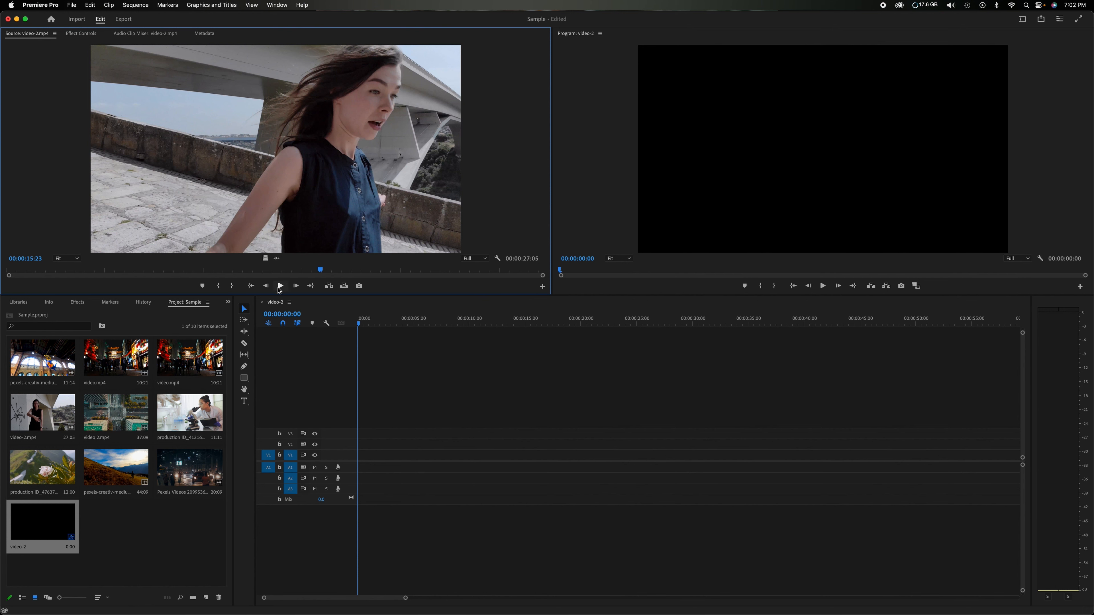
# - Play and pause the source clip, and switch focus to the Program Monitor and back to the Source Monitor
pyautogui.click(281, 286)
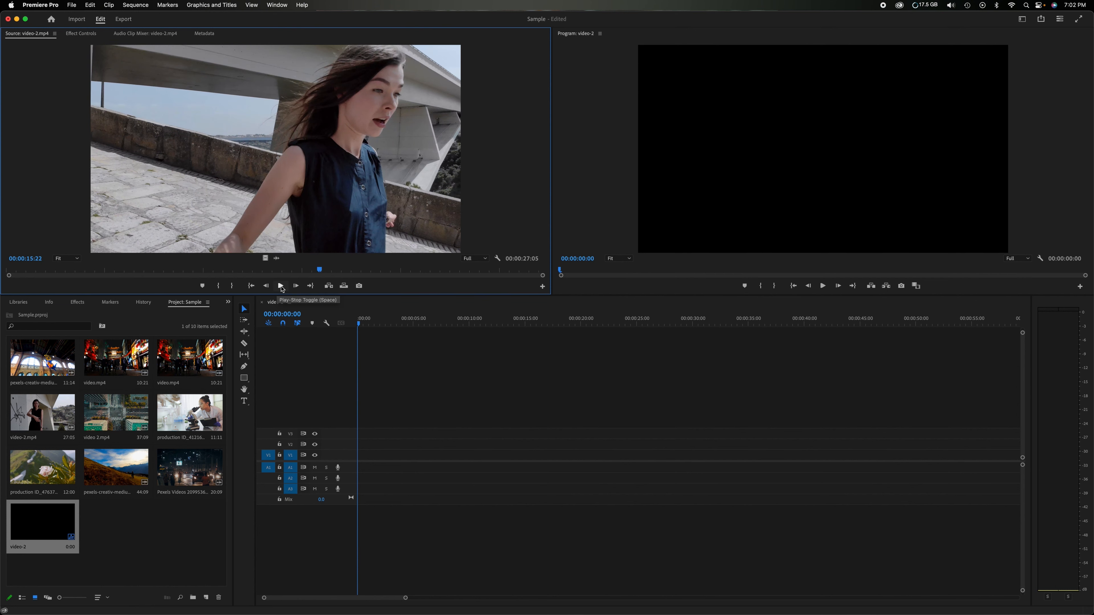
pyautogui.click(281, 286)
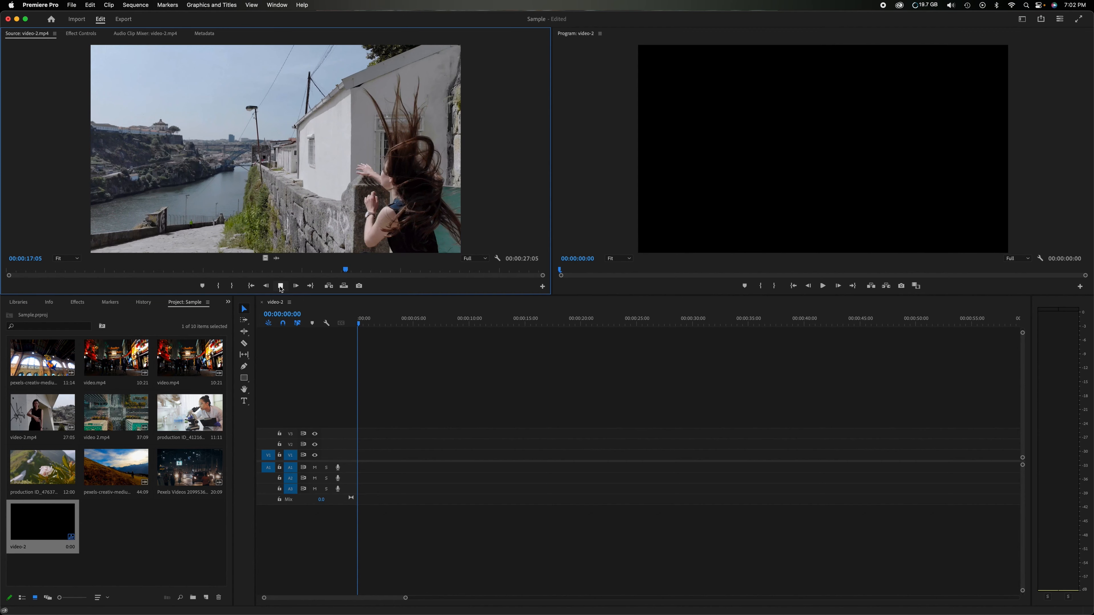
pyautogui.press('space')
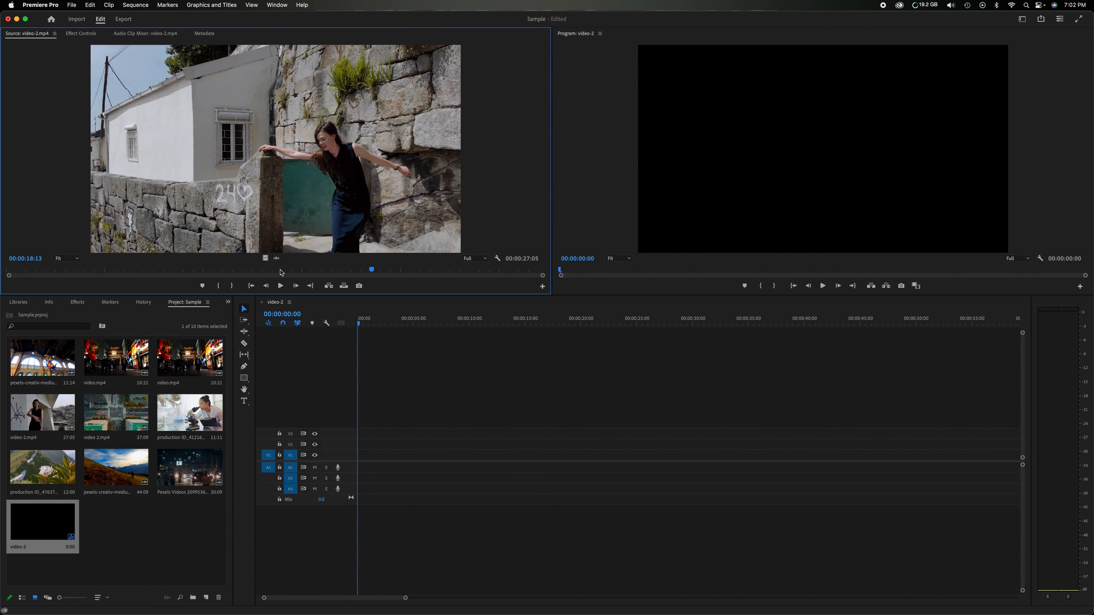
pyautogui.click(580, 194)
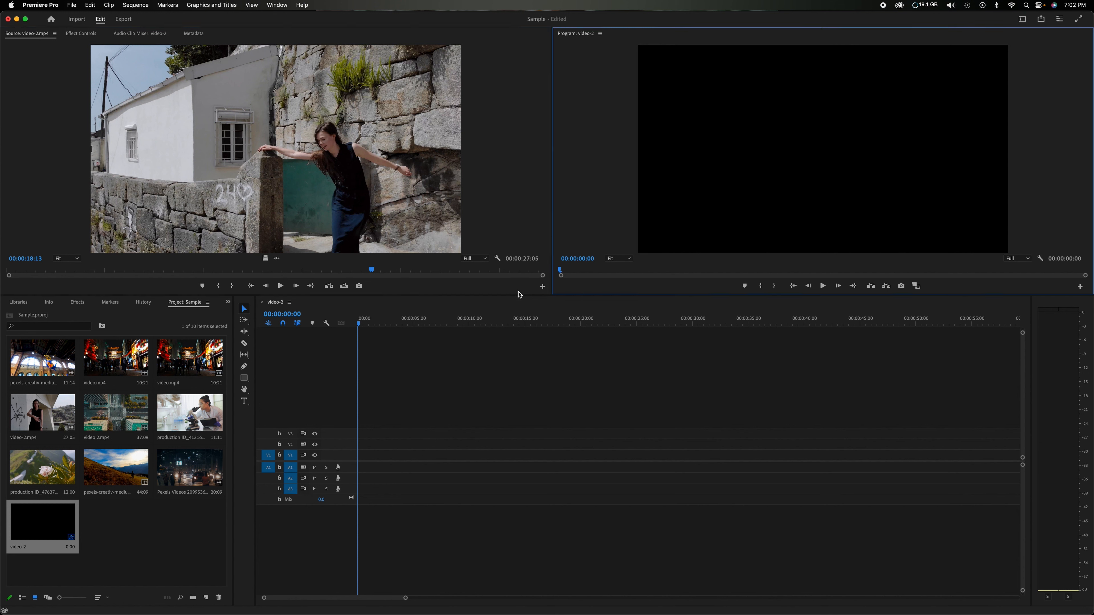
pyautogui.click(471, 203)
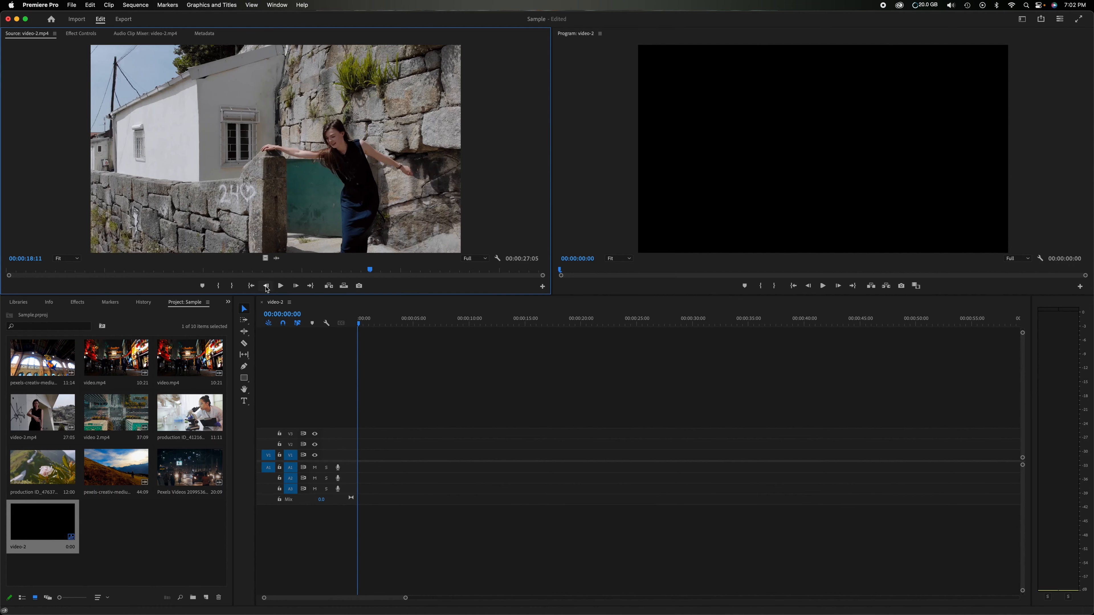
# - Step the source clip back frame by frame to 00:00:18:05 and mark the In point there
pyautogui.press('Left')
pyautogui.press('Left')
pyautogui.press('Left')
pyautogui.press('Left')
pyautogui.press('Left')
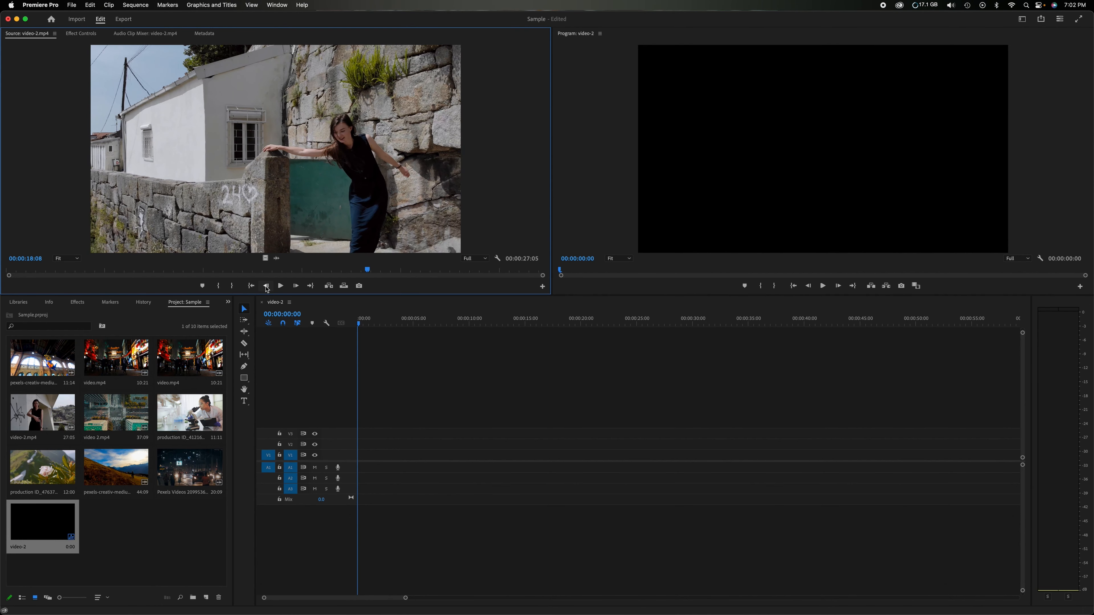
pyautogui.press('Left')
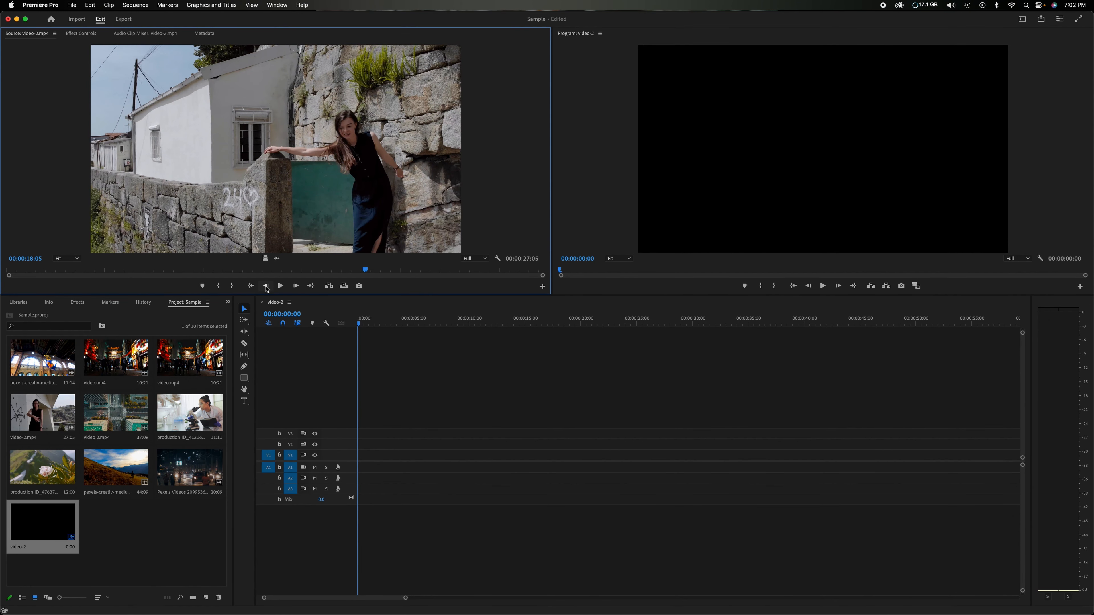
pyautogui.press('i')
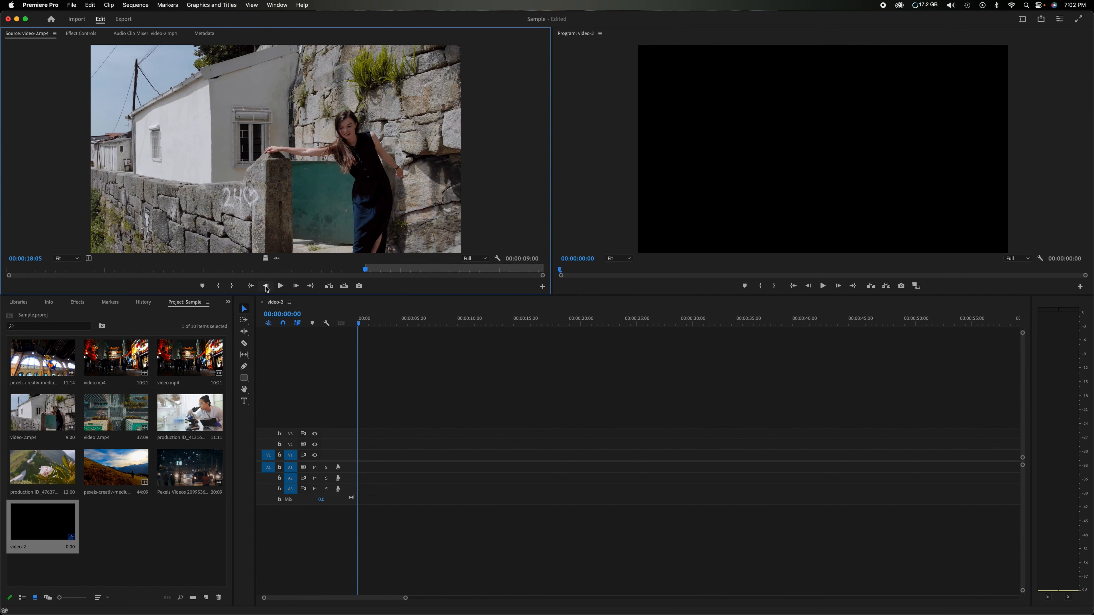
# - Mark the source clip's Out point at 00:00:20:24, and insert the marked range at the start of the timeline
pyautogui.click(389, 270)
pyautogui.moveTo(390, 270); pyautogui.dragTo(418, 272)
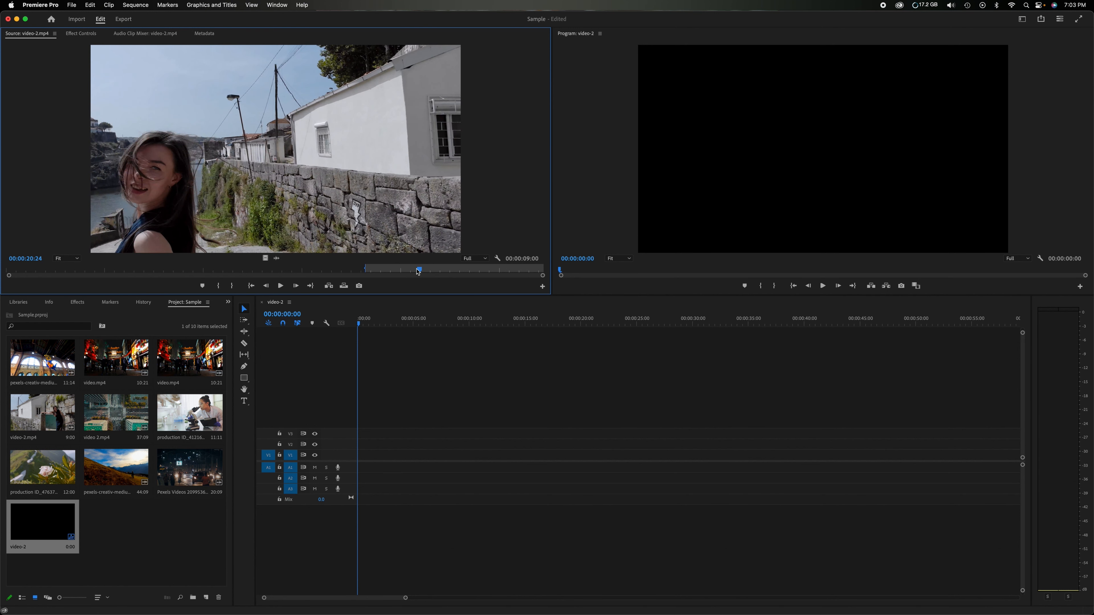
pyautogui.press('o')
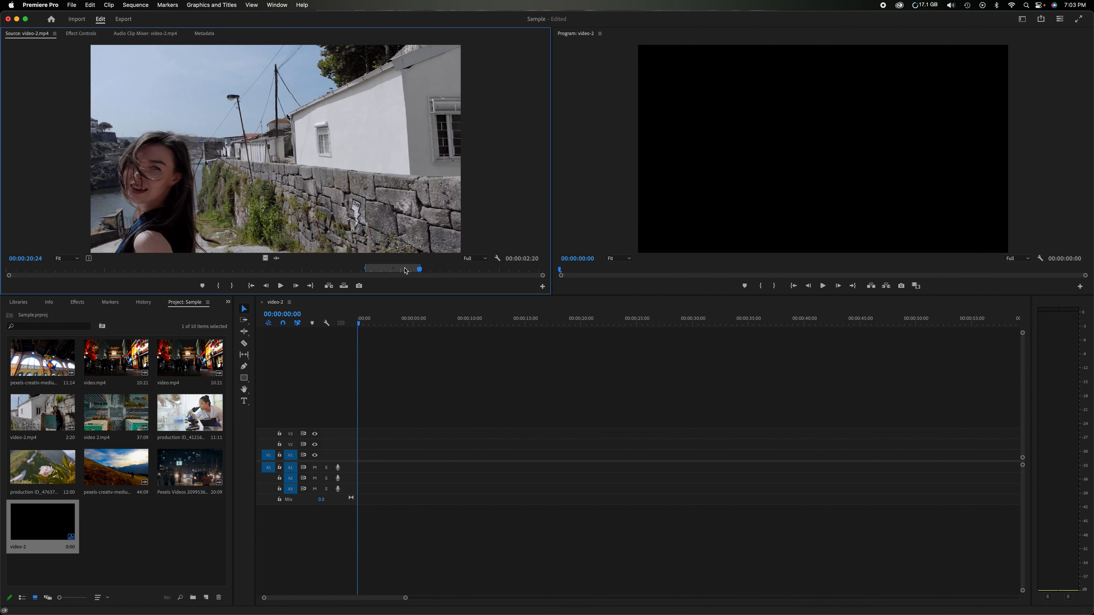
pyautogui.click(328, 285)
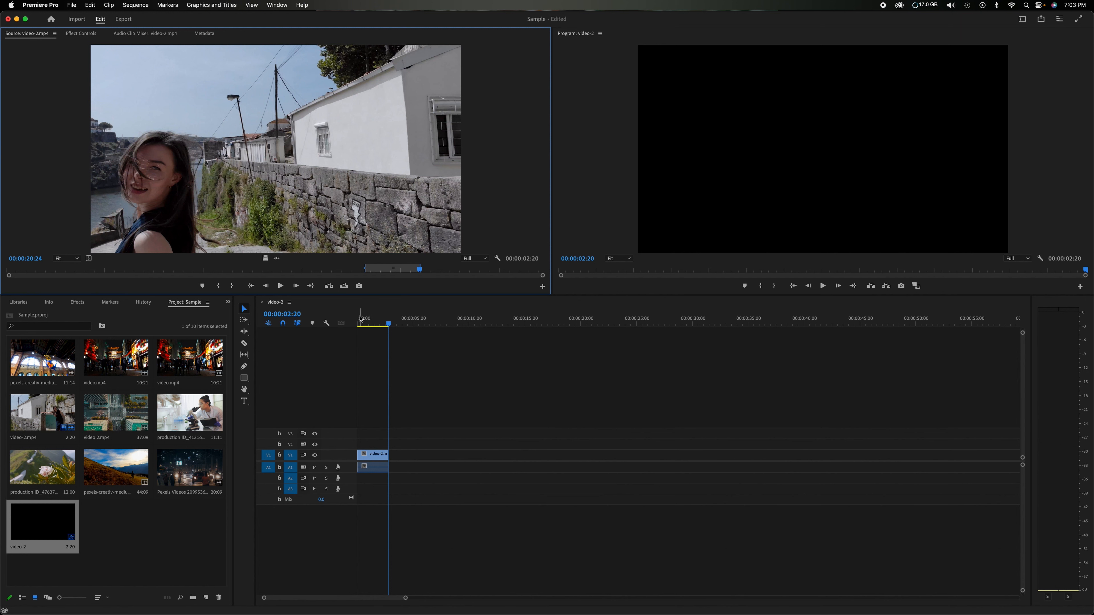
# - Place the mountain landscape and night-traffic clips back to back on V1 after video-2.mp4, and set the playhead at their junction, 00:00:23:10
pyautogui.click(191, 524)
pyautogui.moveTo(191, 524); pyautogui.dragTo(442, 456)
pyautogui.moveTo(578, 455); pyautogui.dragTo(866, 455)
pyautogui.moveTo(888, 415)
pyautogui.mouseDown()
pyautogui.moveTo(932, 496)
pyautogui.moveTo(907, 466)
pyautogui.moveTo(573, 465)
pyautogui.mouseUp()
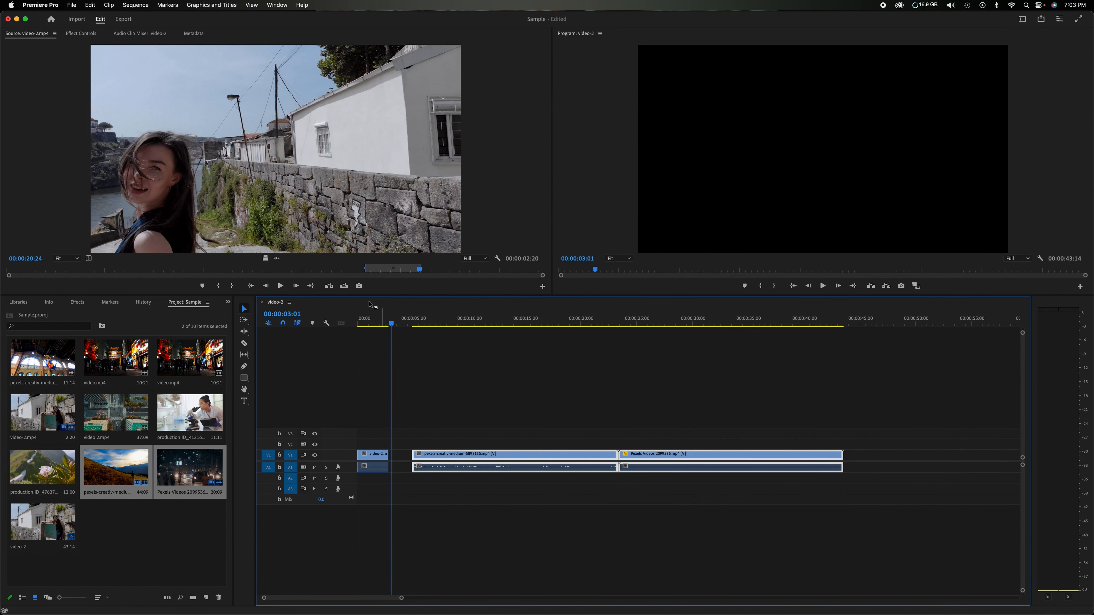
pyautogui.moveTo(391, 324); pyautogui.dragTo(619, 332)
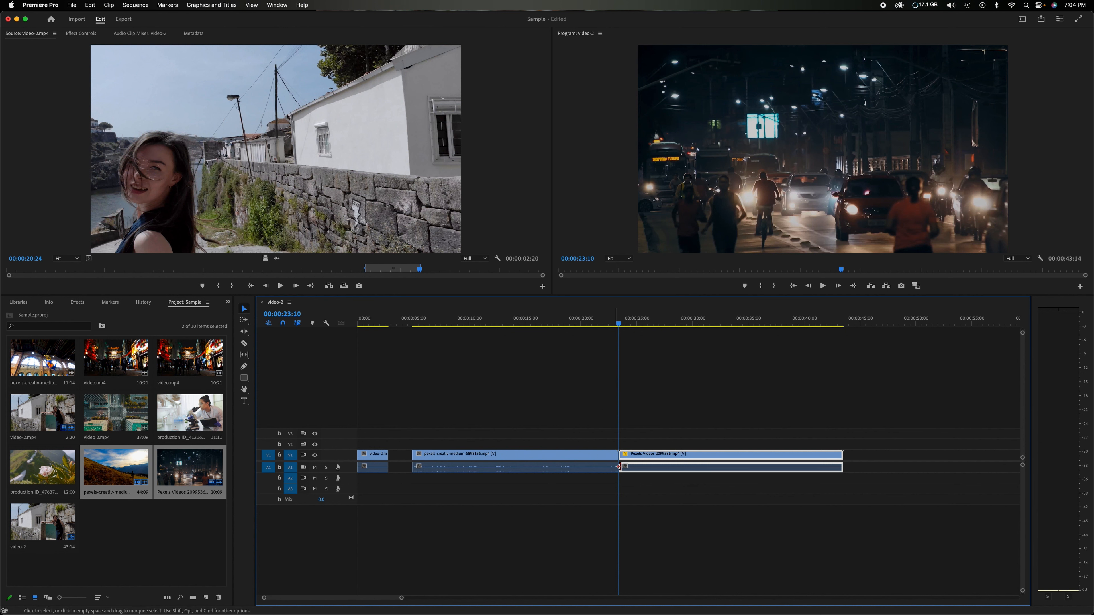
# - Insert the marked source range at the junction of the two clips and undo it, and overwrite there with the same range and undo that
pyautogui.click(327, 286)
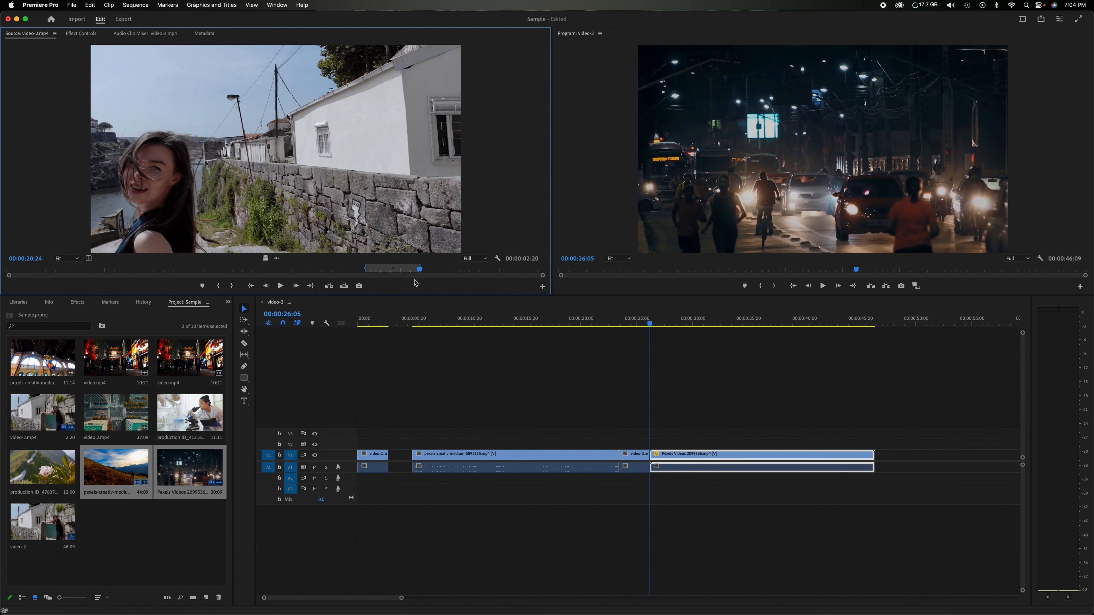
pyautogui.click(561, 323)
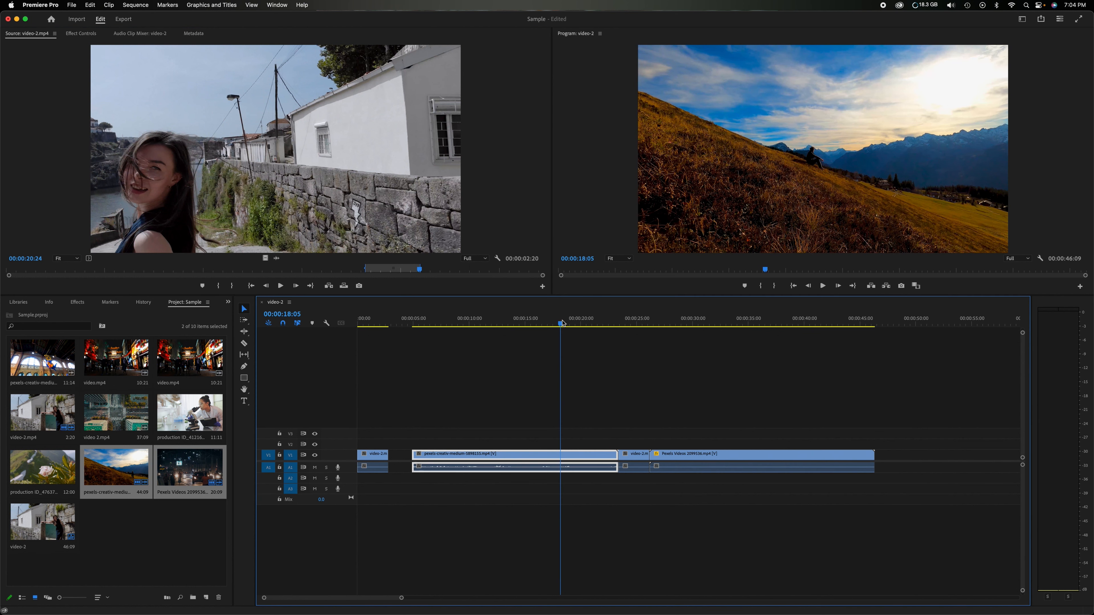
pyautogui.click(630, 323)
pyautogui.hotkey('alt', 'BackSpace')
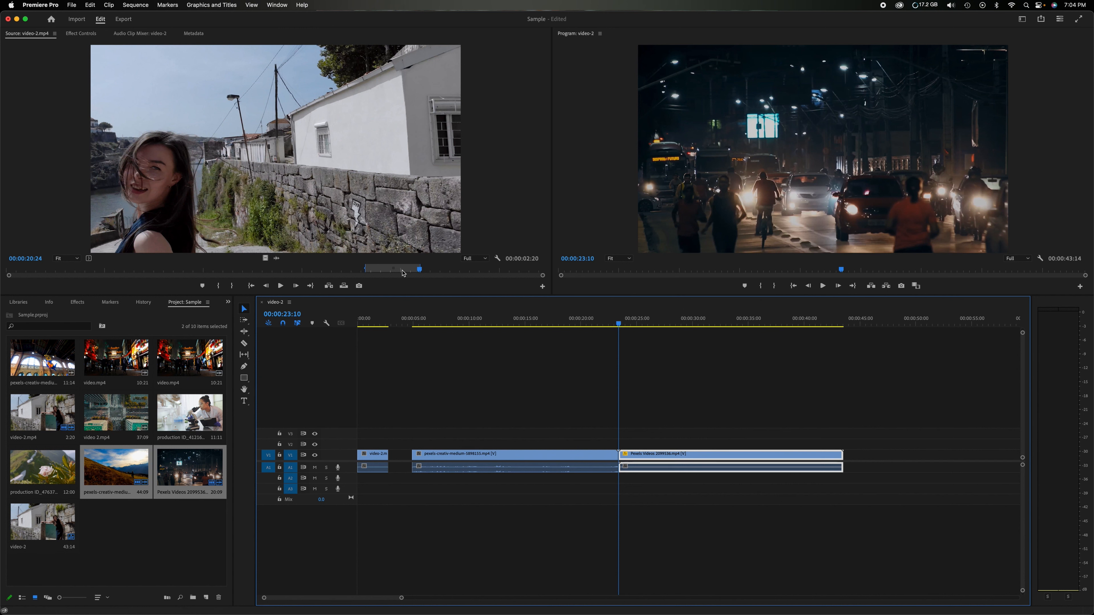
pyautogui.click(344, 286)
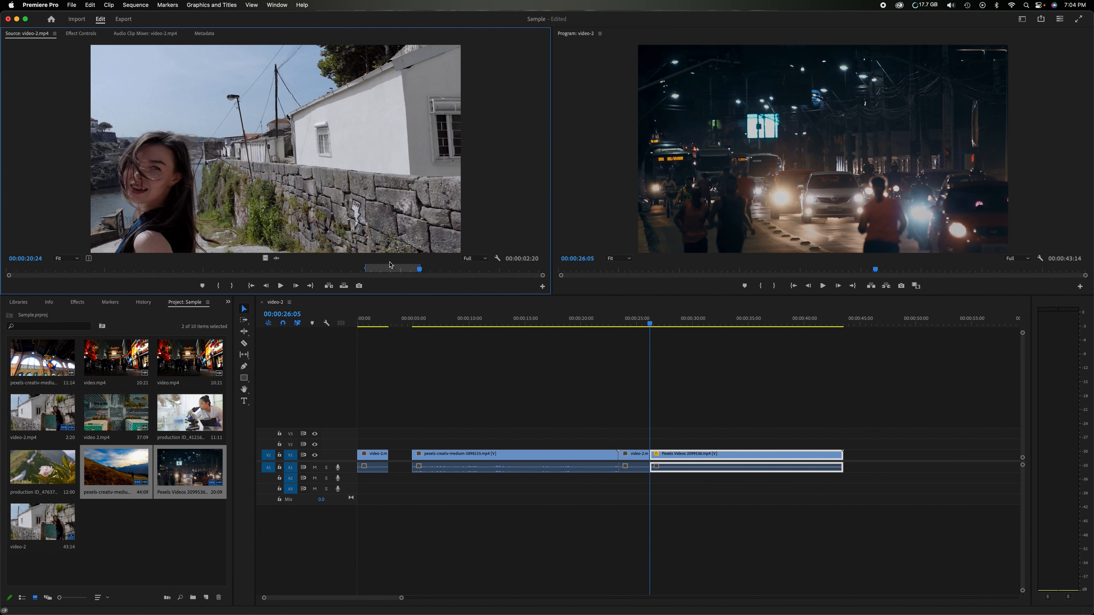
pyautogui.press('super+z')
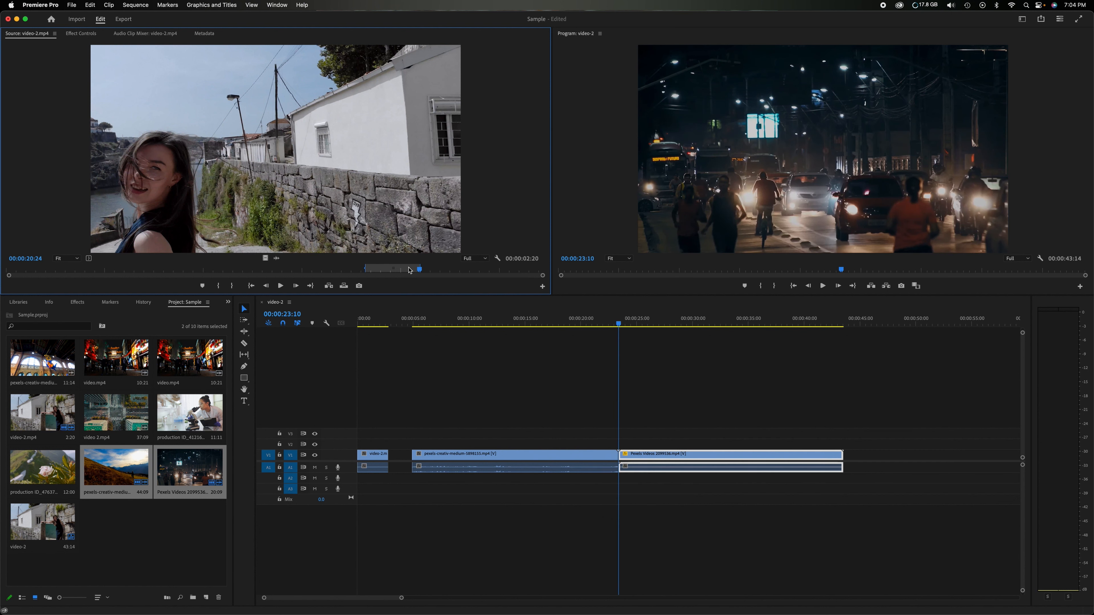
# - Clear the source clip's In and Out points, and overwrite the timeline from 00:00:23:10 with the whole video-2.mp4 clip
pyautogui.rightClick(396, 270)
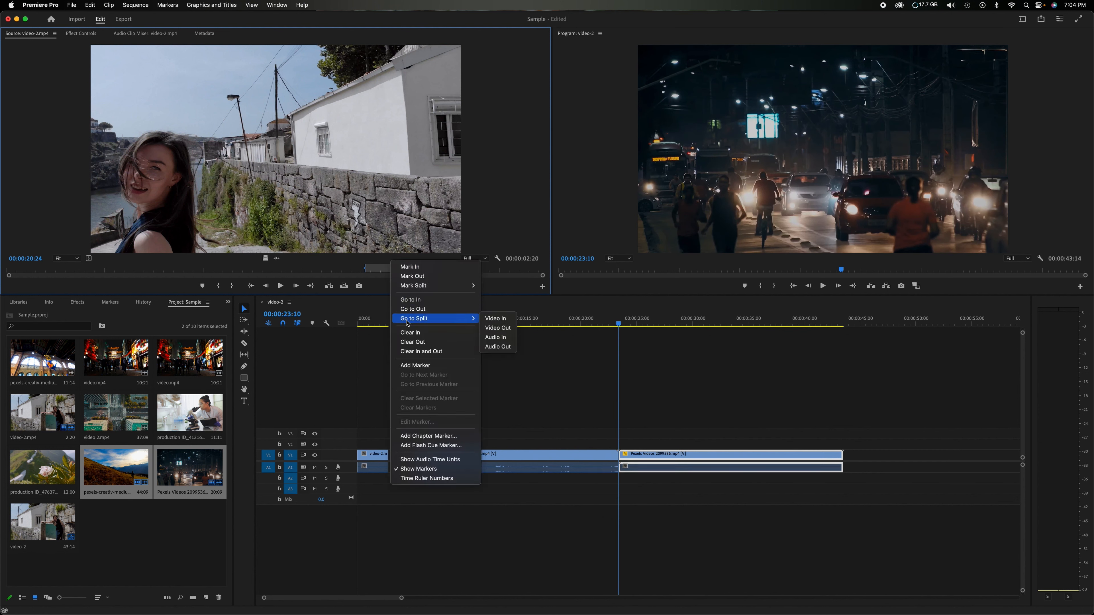
pyautogui.click(412, 351)
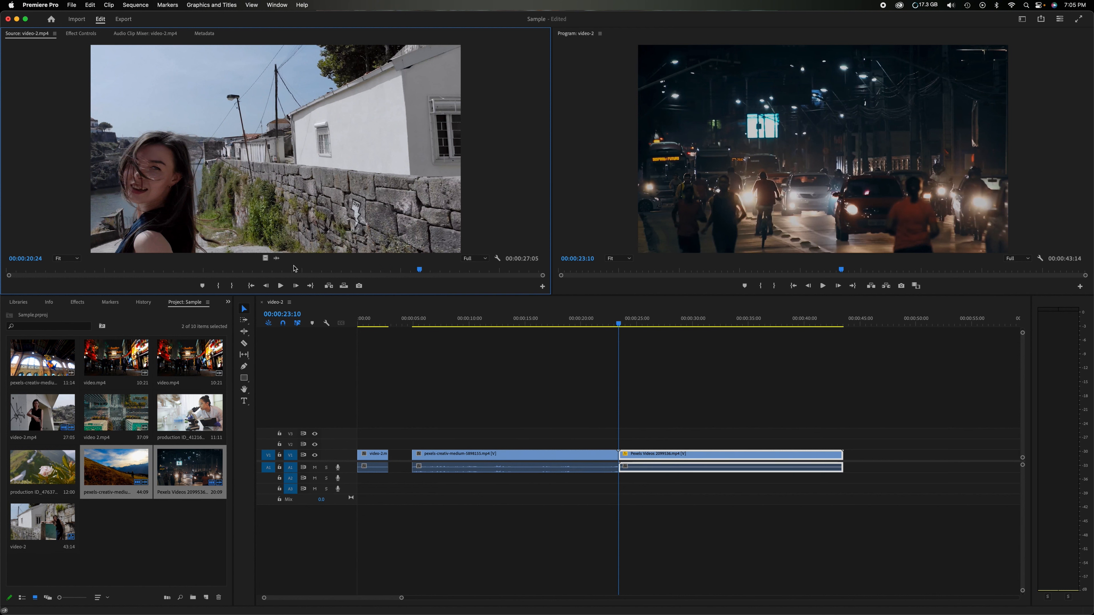
pyautogui.click(344, 286)
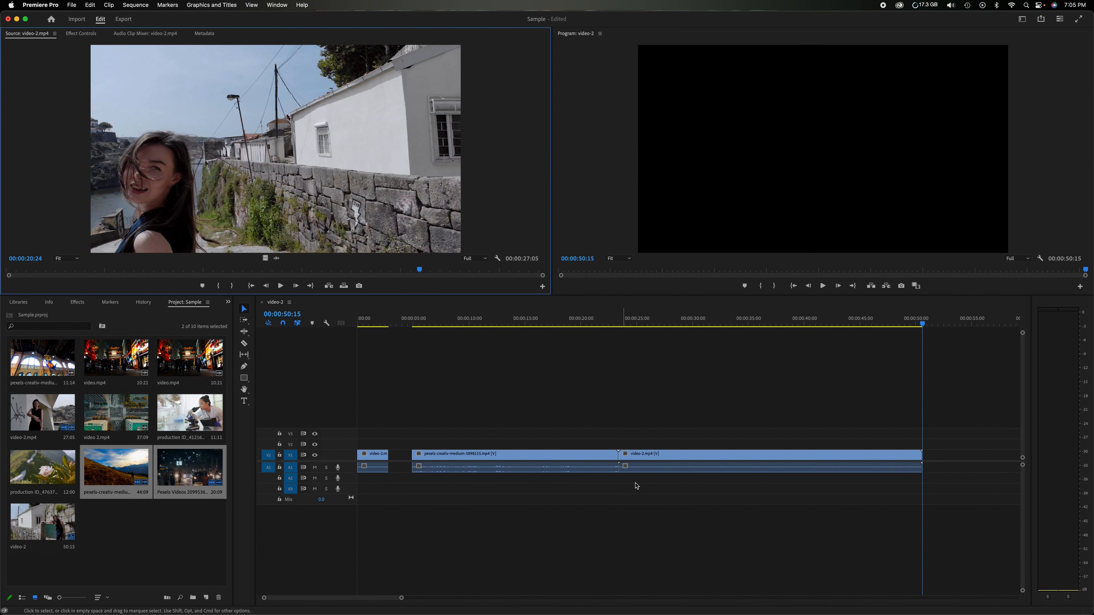